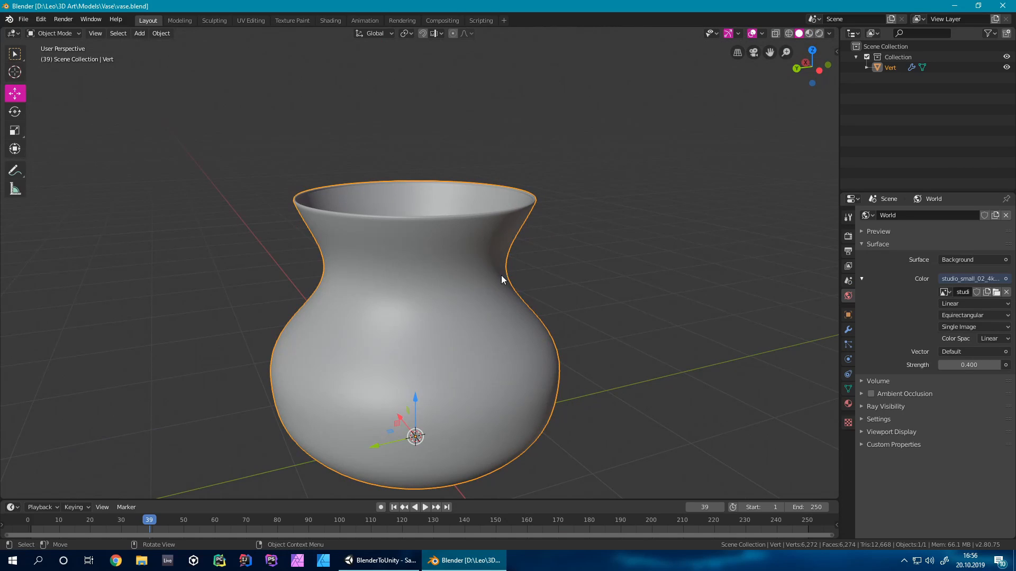
- Examine the vase's shape and its node-based material in the Shading workspace from several angles, including the inside
mouse_move(501, 279)
middle_down()
mouse_move(410, 343)
mouse_move(354, 295)
mouse_move(433, 255)
mouse_move(515, 310)
mouse_move(492, 366)
mouse_move(399, 340)
mouse_move(332, 285)
mouse_move(395, 247)
mouse_move(484, 270)
middle_up()
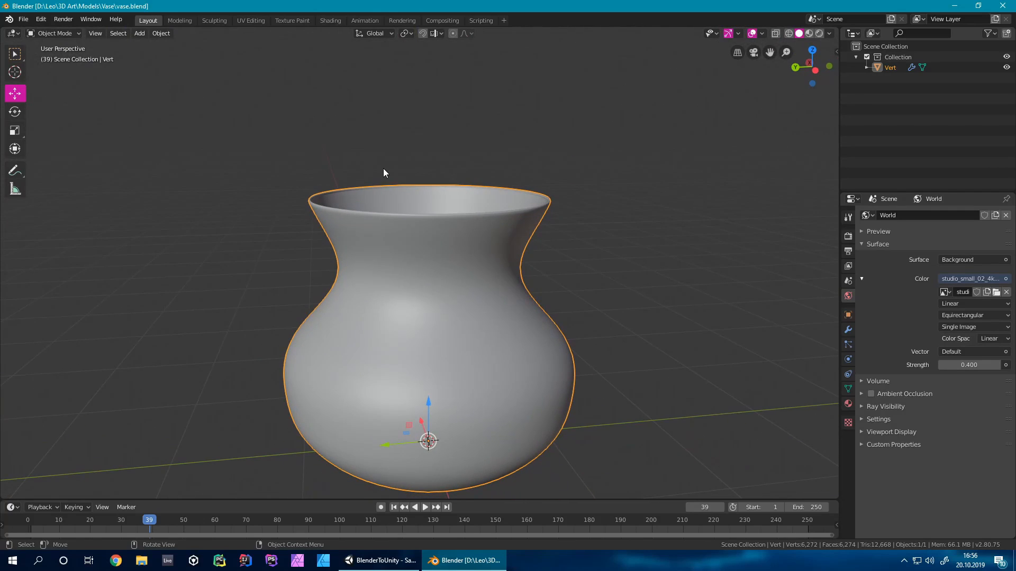
click(331, 21)
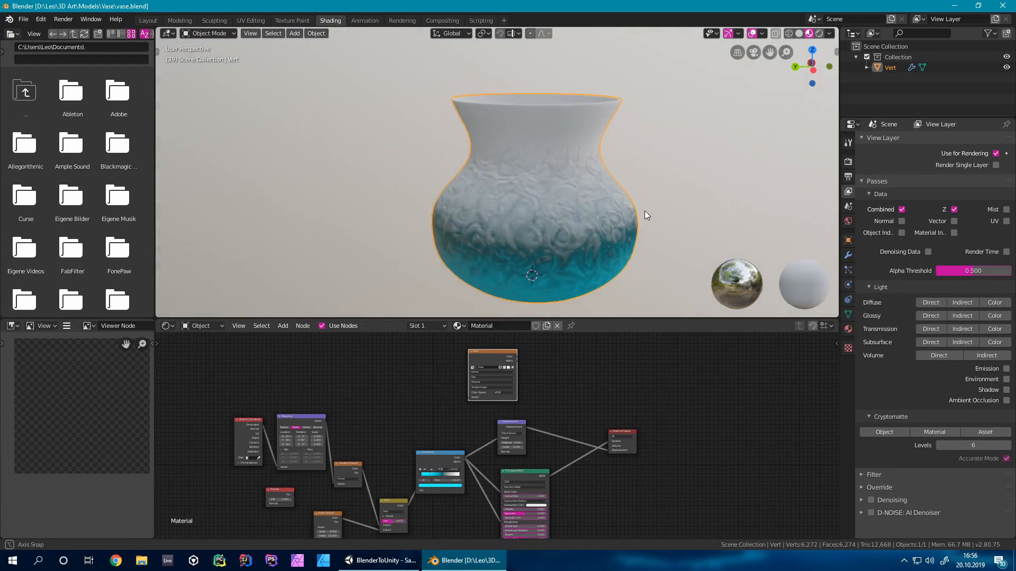
middle_drag(645, 210, 552, 202)
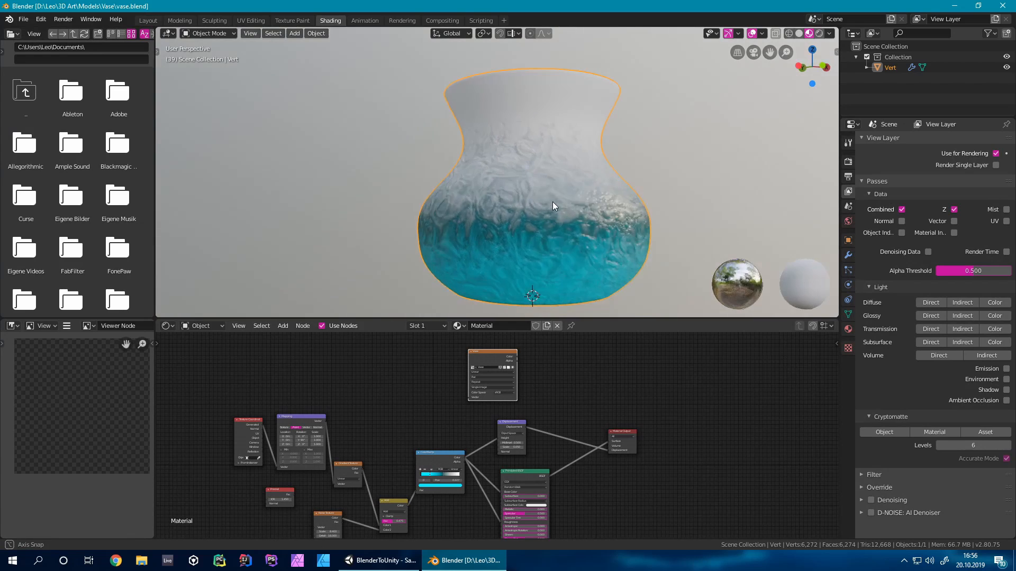
middle_drag(405, 420, 394, 390)
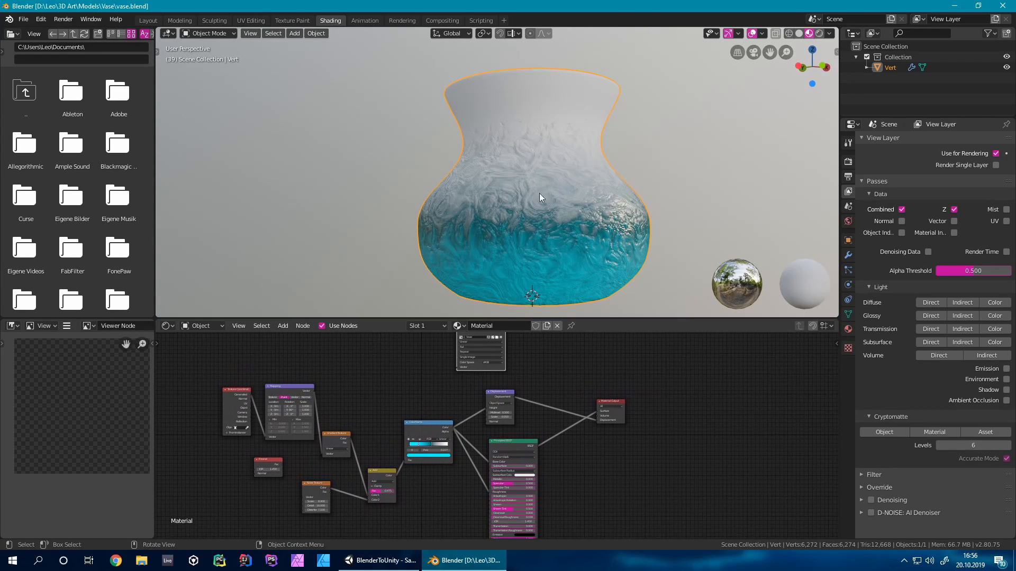
middle_drag(539, 193, 575, 245)
middle_drag(570, 203, 505, 248)
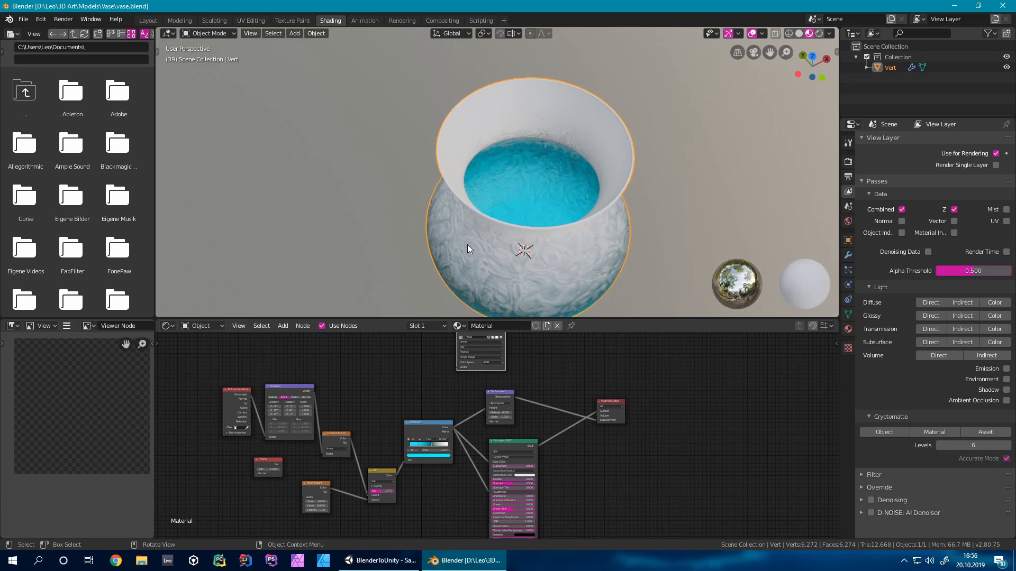
- Inspect the vase's UV layout with the mesh deselected, and return to the Shading workspace
click(252, 20)
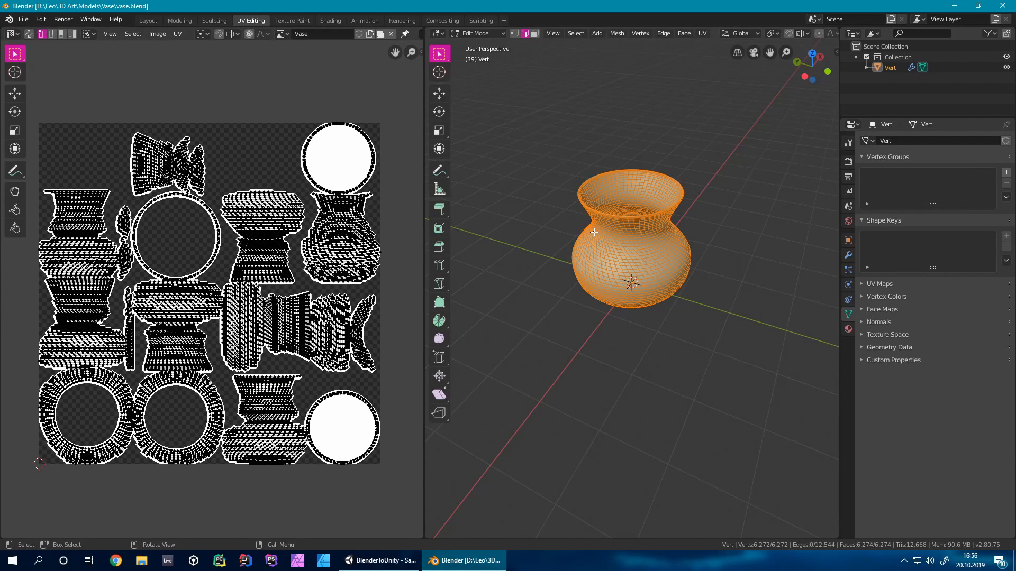
key(alt+a)
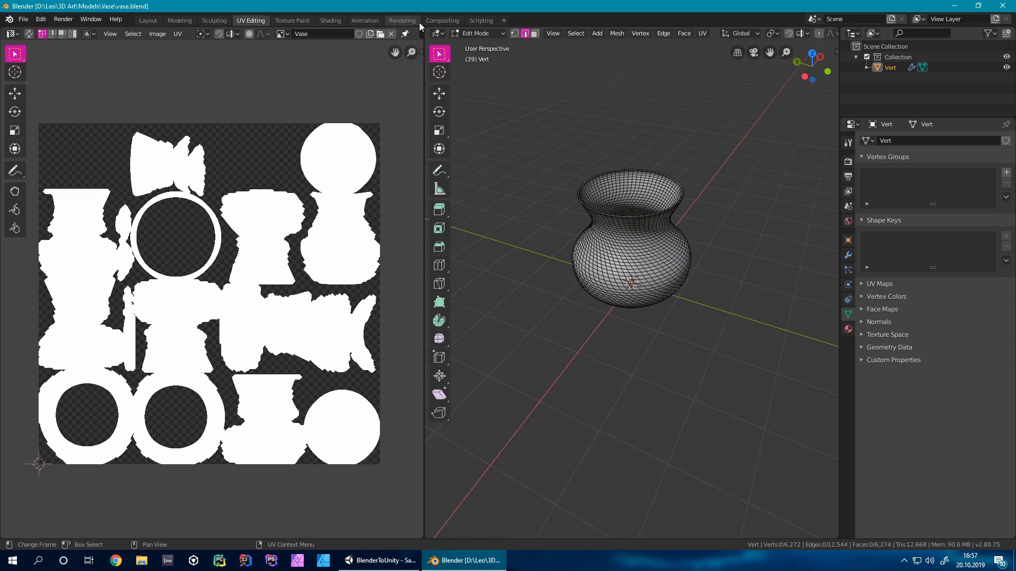
click(326, 20)
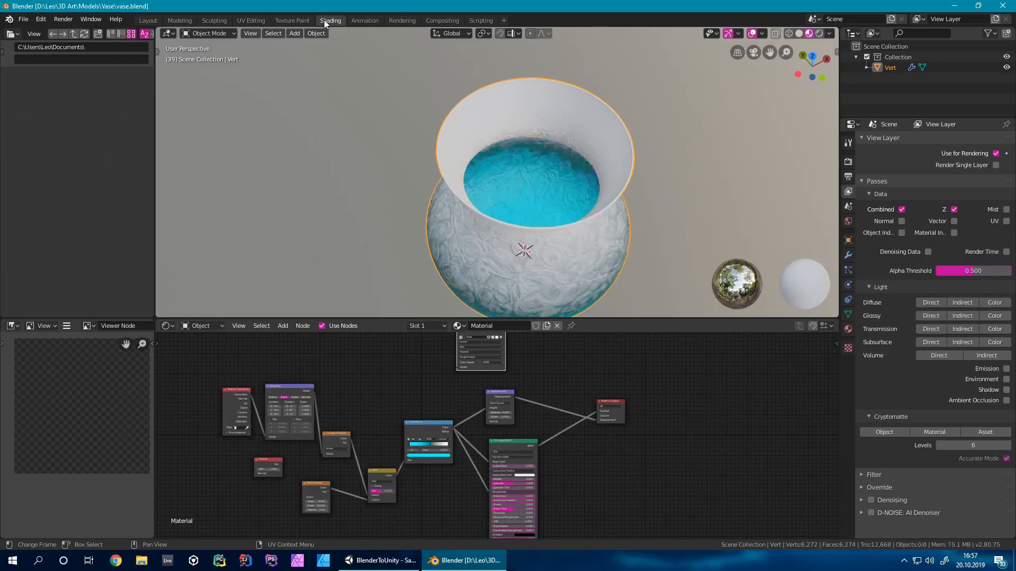
- Set the output resolution to 2048 px in both X and Y
click(848, 161)
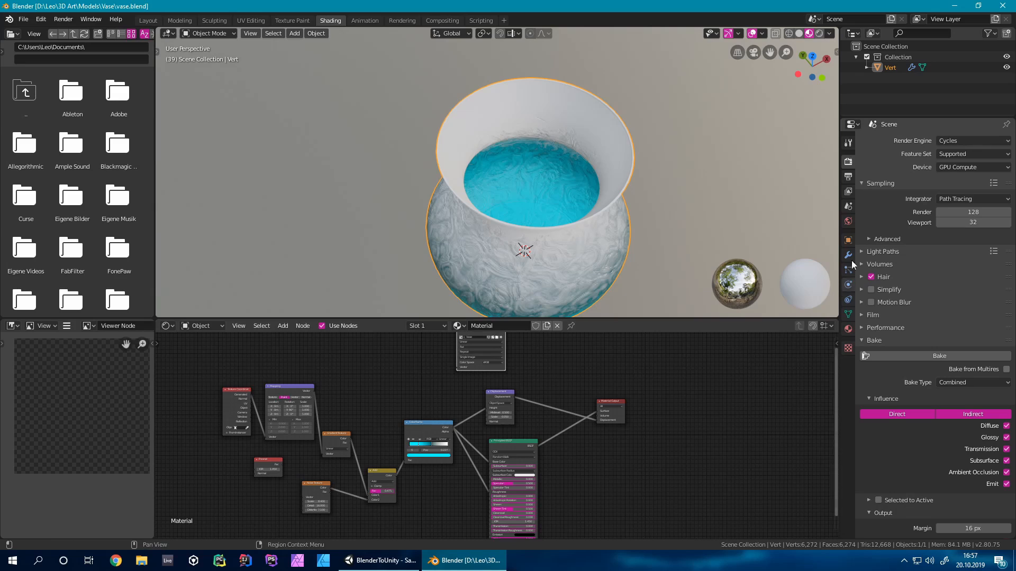
click(847, 177)
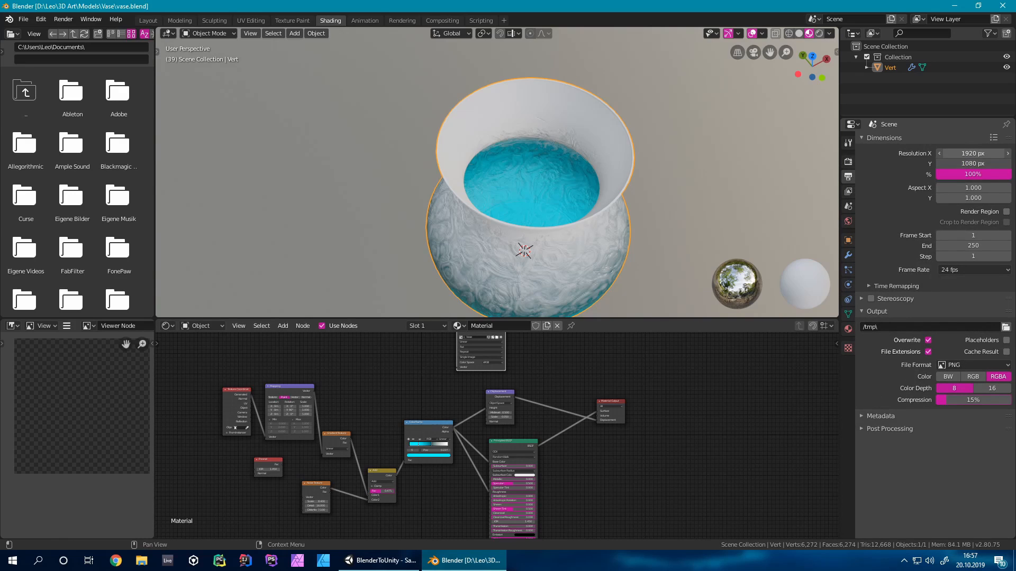
drag(958, 153, 941, 164)
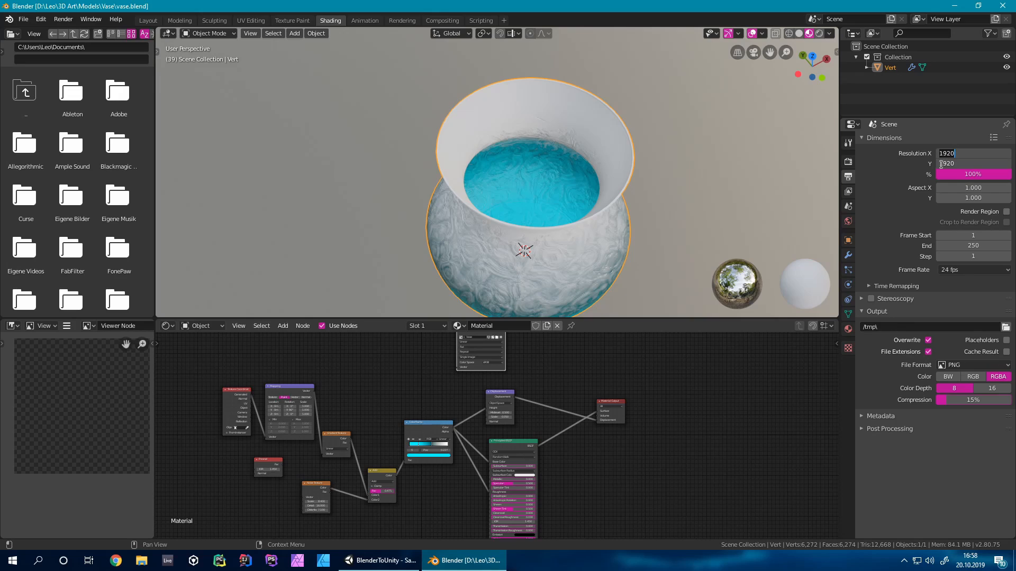
text(20)
text(84)
key(BackSpace)
key(BackSpace)
text(48)
key(Return)
- Review the Cycles bake settings and the available bake types, keeping Combined as the bake type
middle_drag(456, 231, 555, 191)
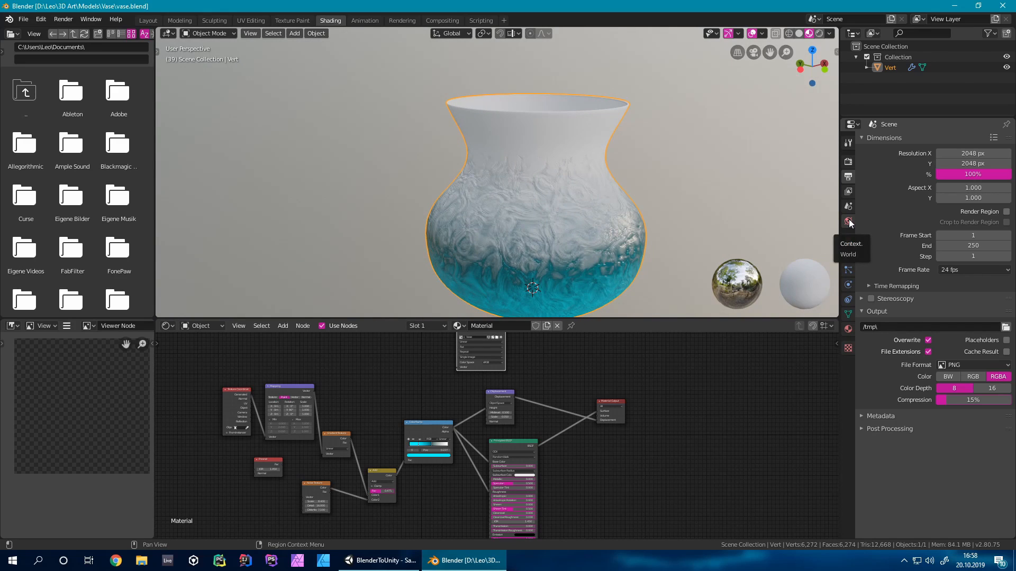
middle_drag(588, 223, 603, 196)
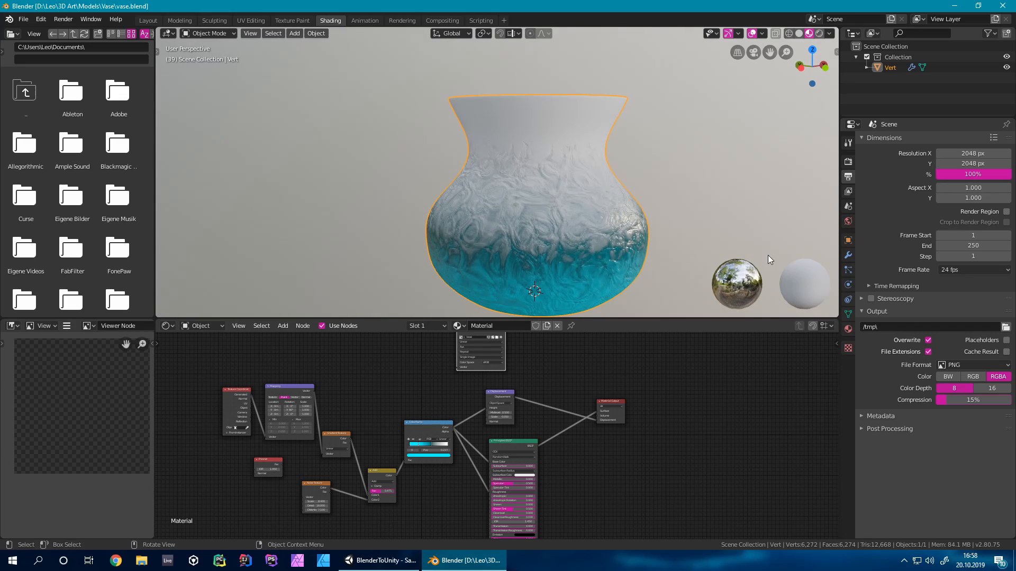
click(847, 162)
scroll(931, 328, down, 2)
scroll(878, 238, up, 2)
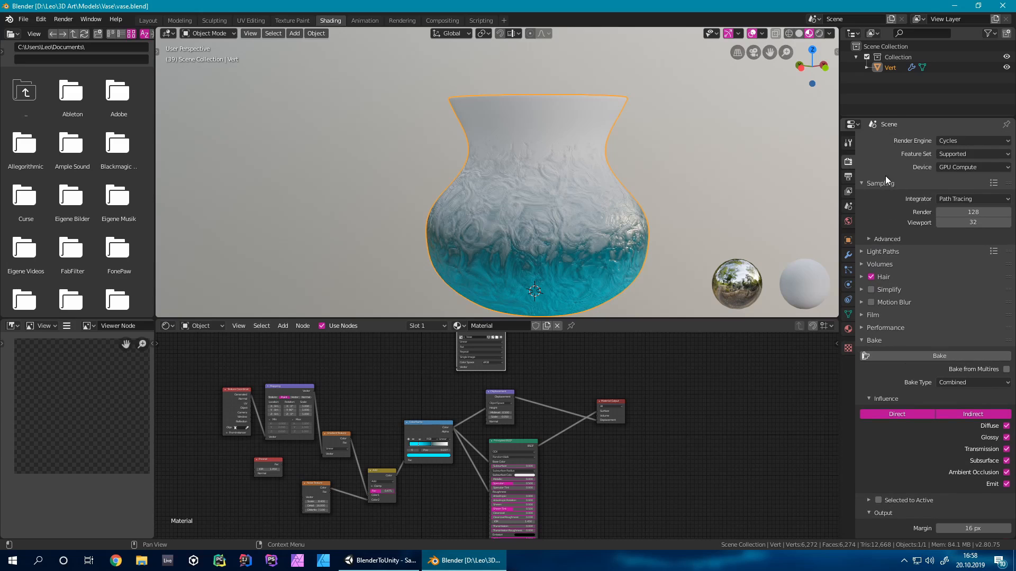
scroll(879, 328, down, 1)
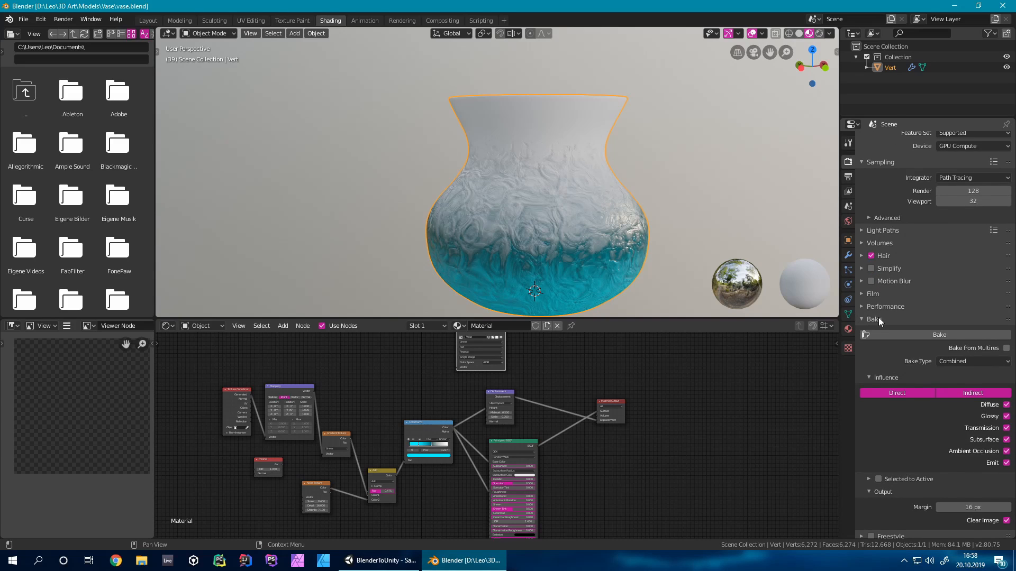
scroll(878, 317, down, 1)
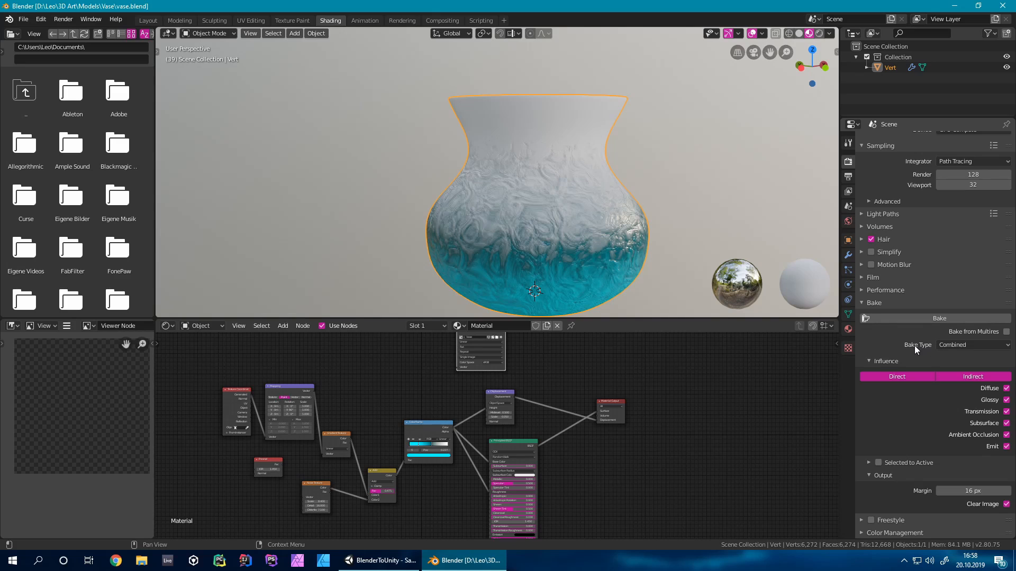
click(948, 344)
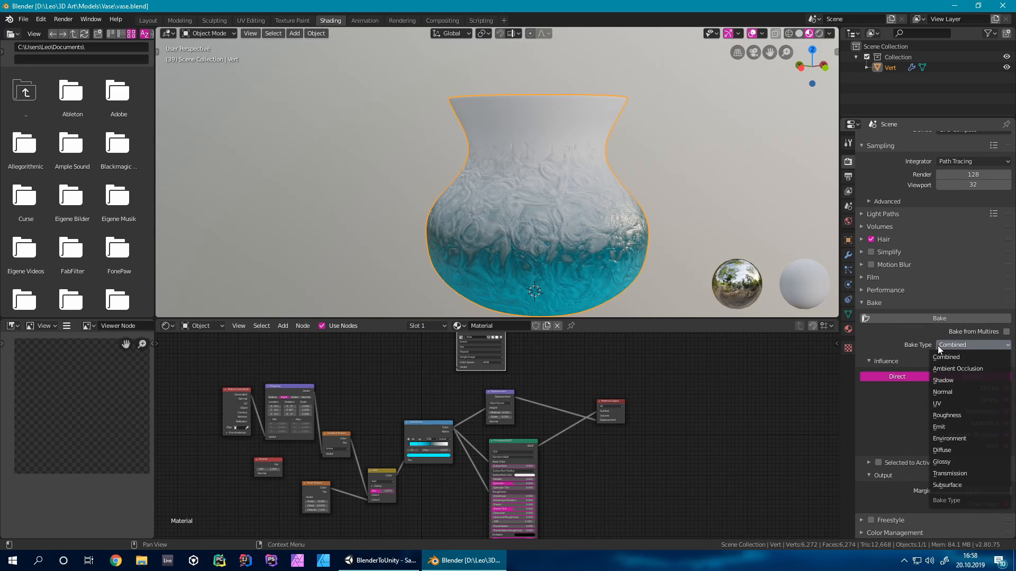
click(945, 343)
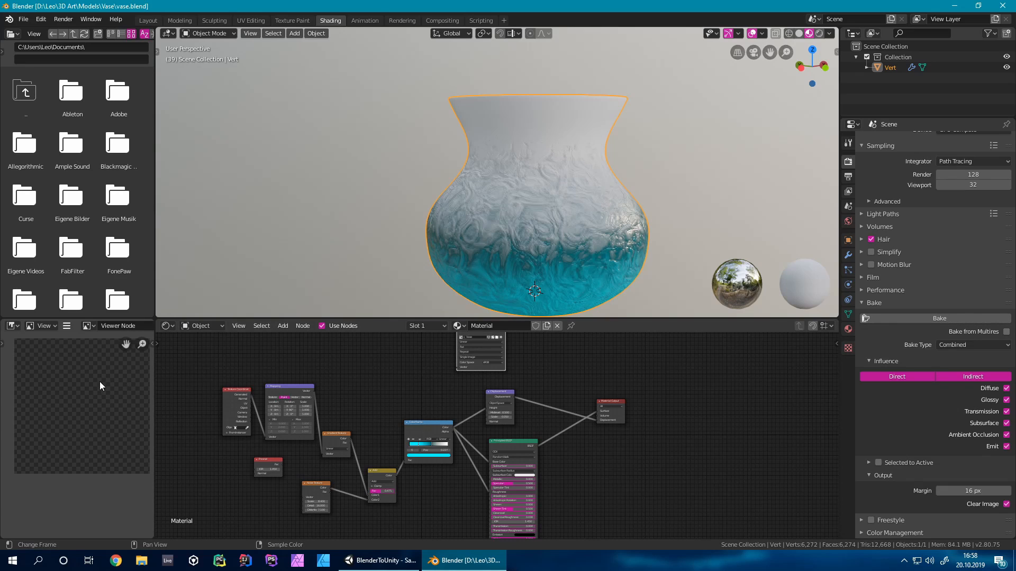
- Look over the baked texture image Vase.png and close the image viewer
mouse_move(80, 397)
middle_down()
mouse_move(90, 402)
mouse_move(80, 408)
middle_up()
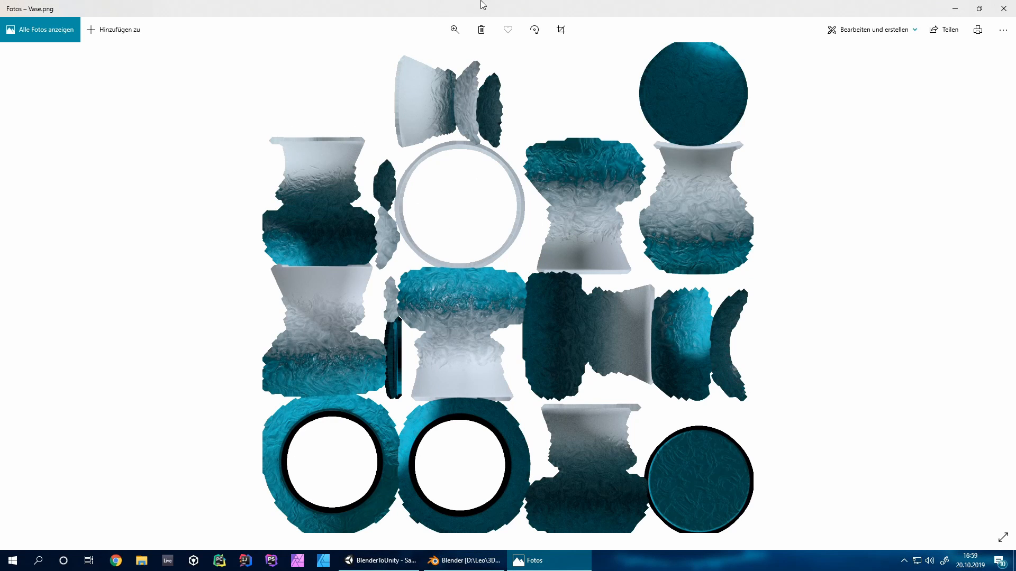
drag(483, 5, 516, 24)
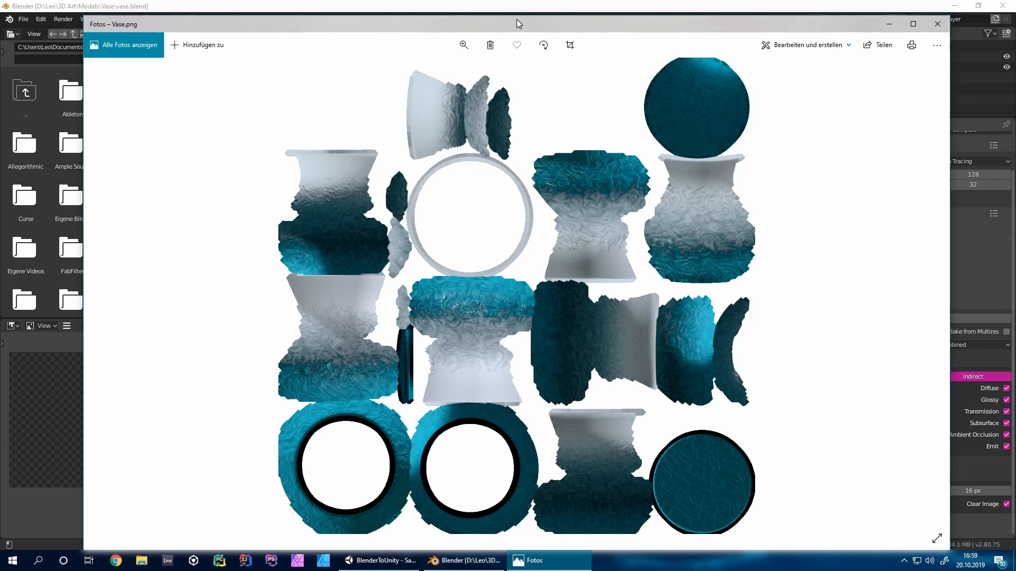
key(alt+F4)
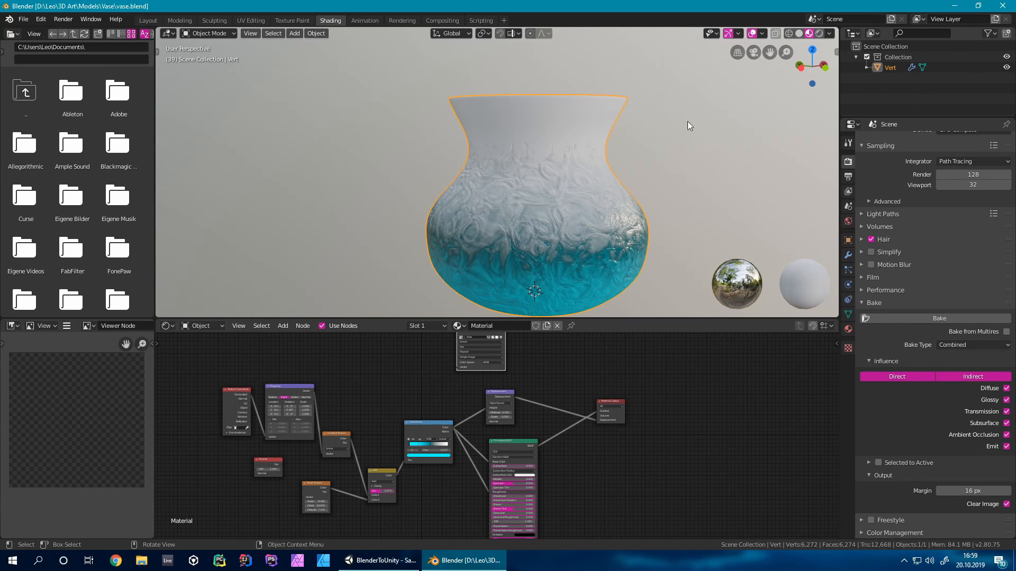
- Choose the Glossy bake type, limit its influence to Color, and re-enable the Direct and Indirect contributions
middle_drag(563, 222, 579, 236)
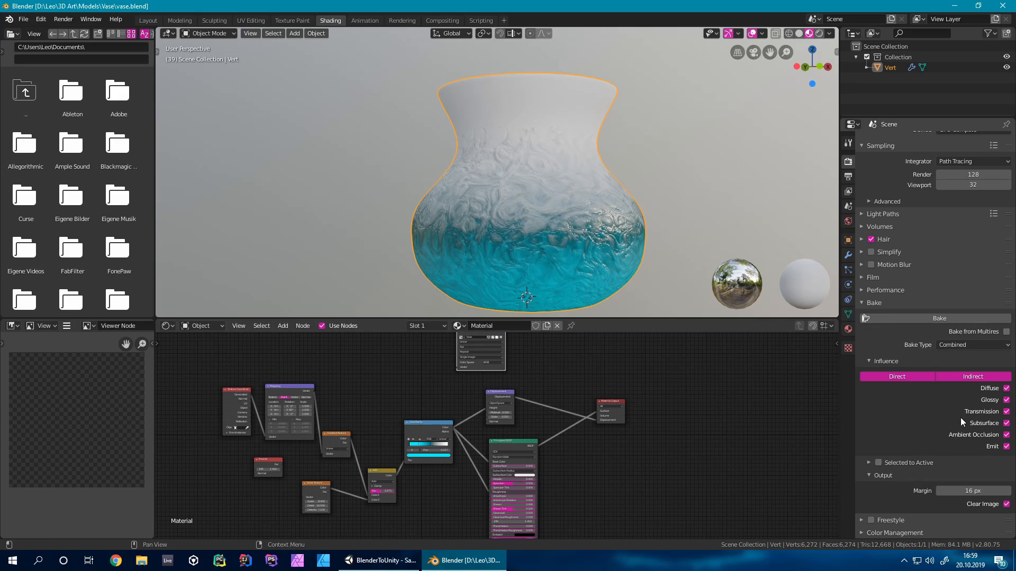
click(951, 347)
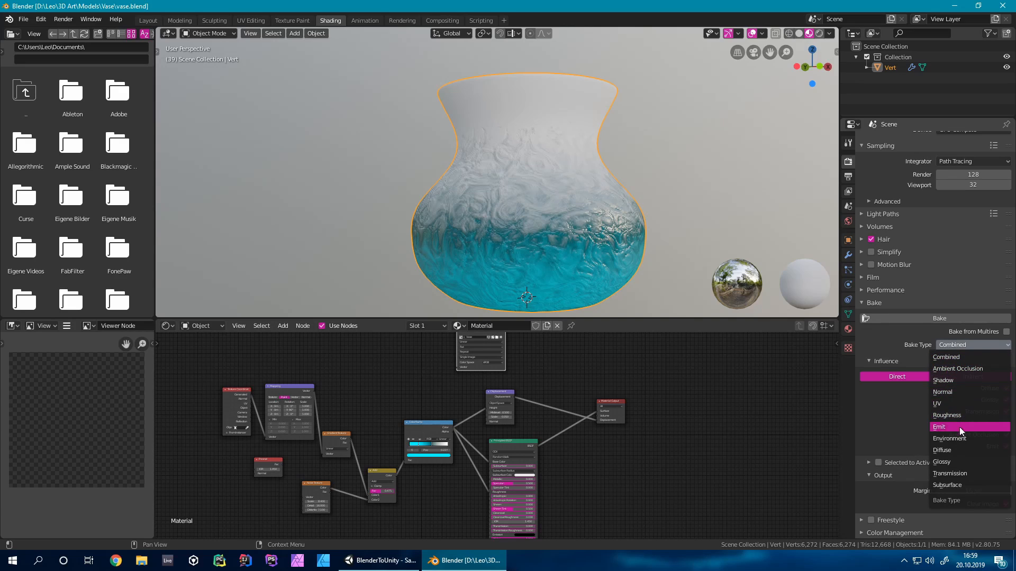
click(943, 461)
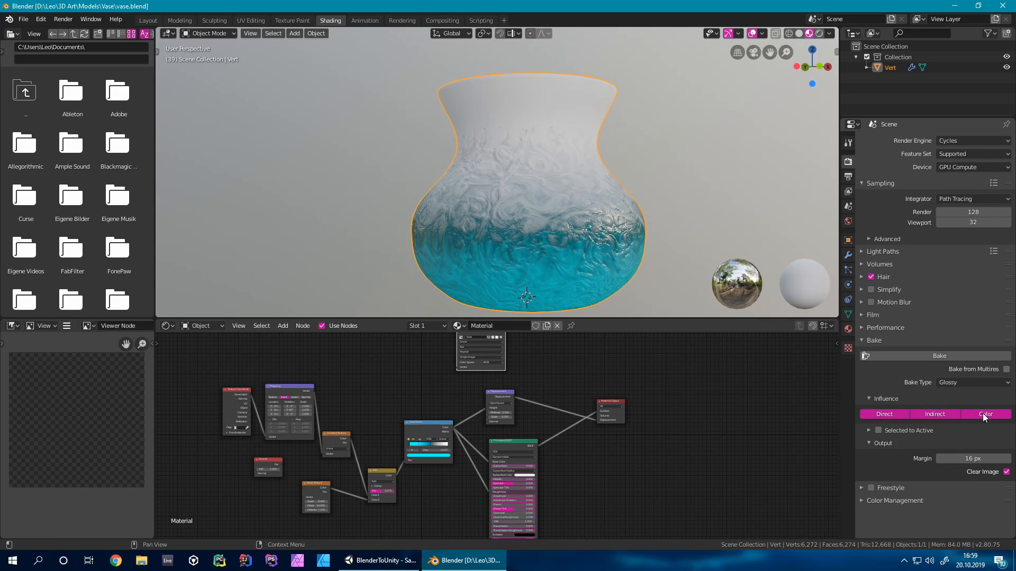
click(936, 416)
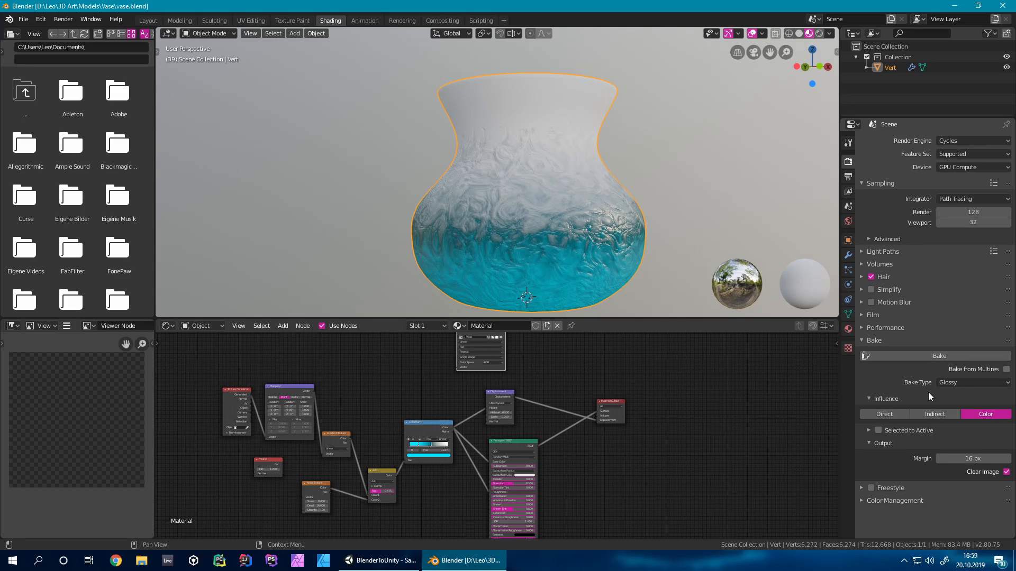
click(927, 415)
click(897, 415)
- Set the bake type to Normal and view the vase's surface relief from another angle
click(960, 382)
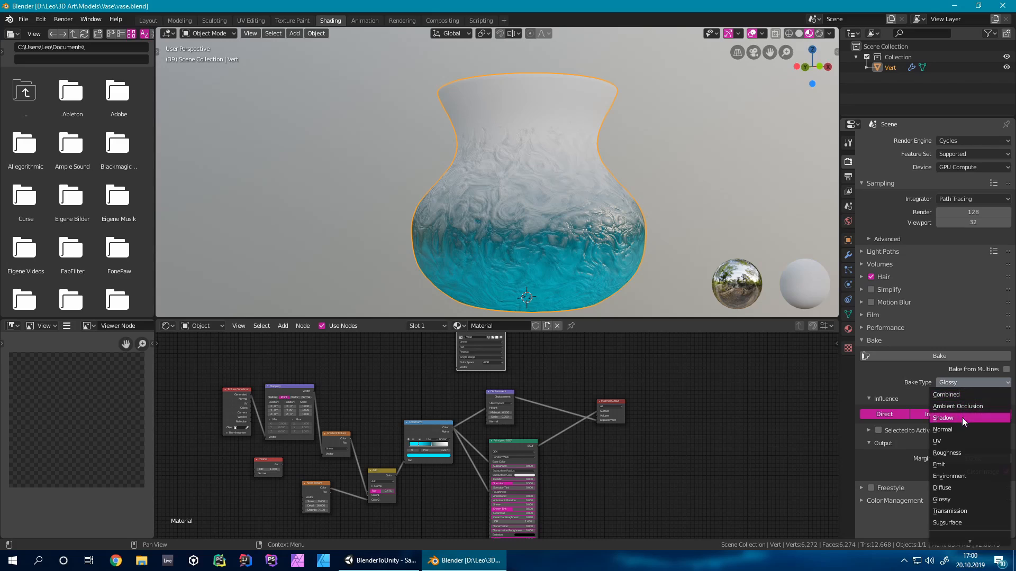
click(952, 429)
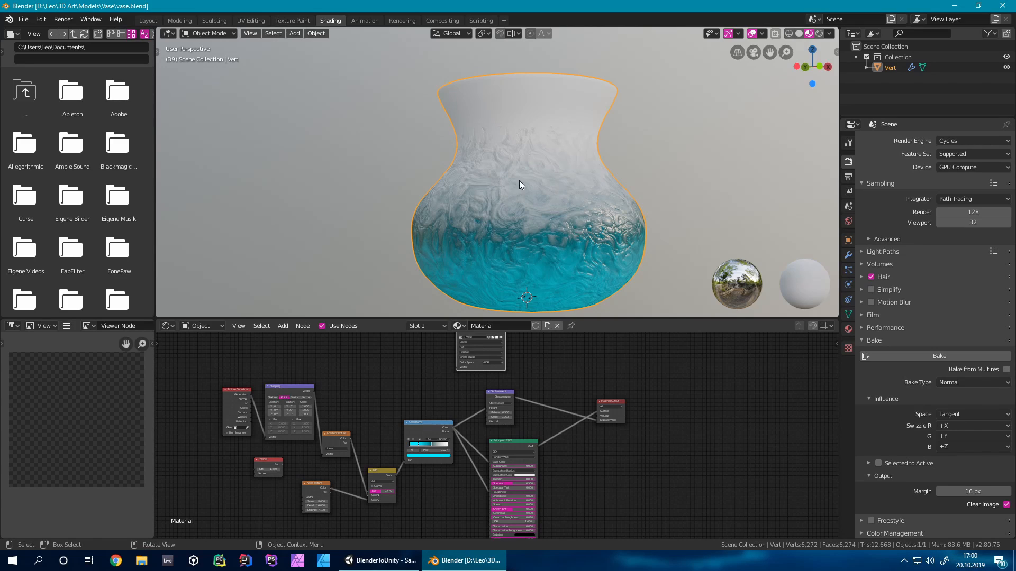
click(951, 383)
middle_drag(481, 164, 598, 202)
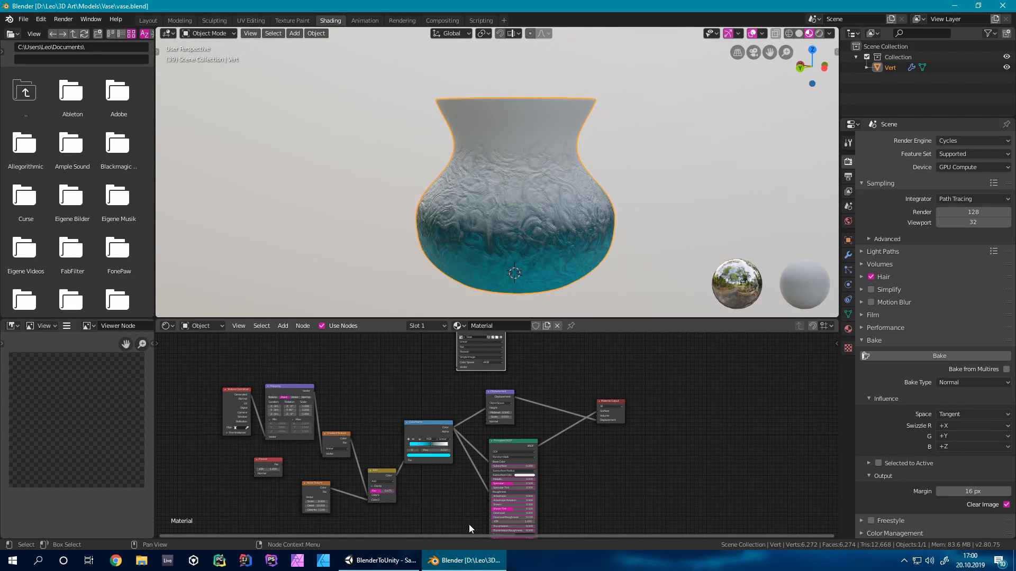
- Switch to Unity and import vase.blend from the Vase folder into the project's Assets
click(374, 565)
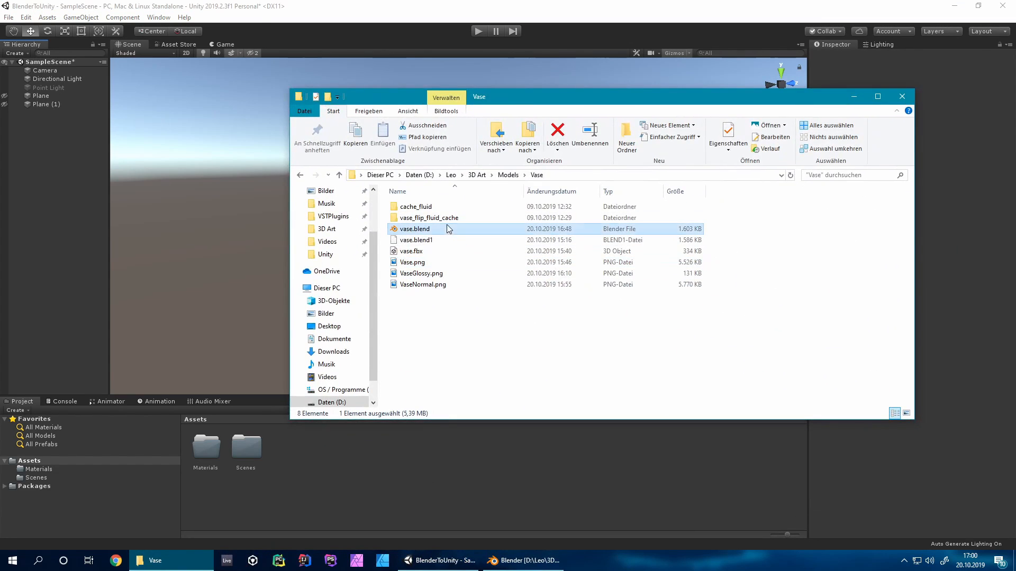
click(446, 228)
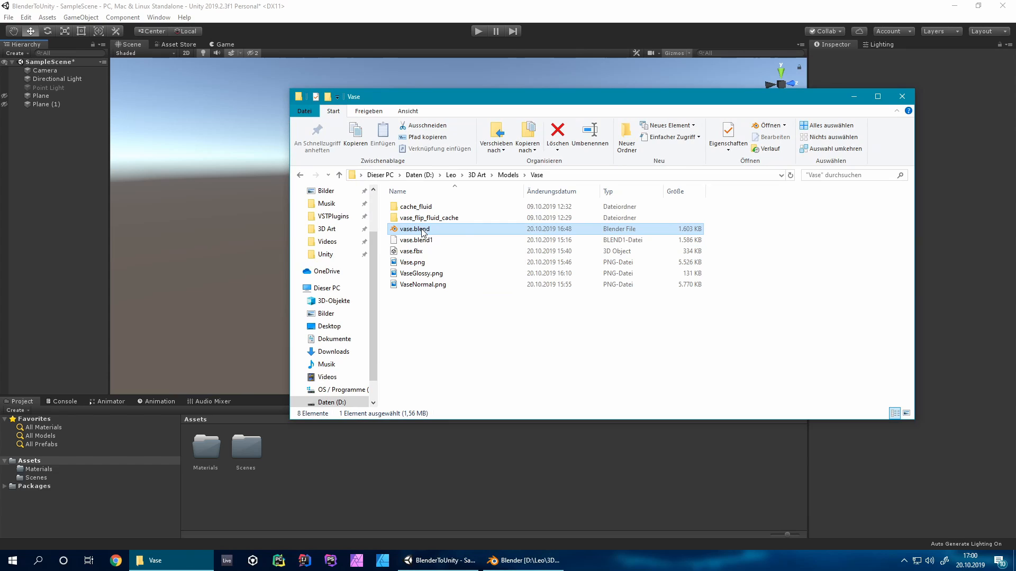
drag(423, 233, 391, 455)
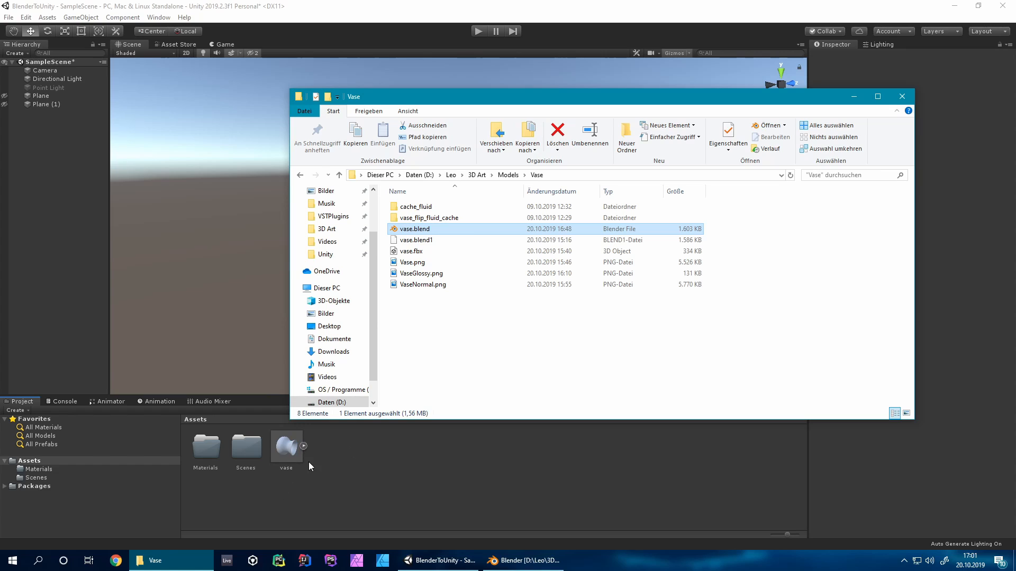
- Import Vase.png, VaseGlossy.png and VaseNormal.png into the project's Assets and return to the Unity window
click(458, 263)
shift+click(461, 284)
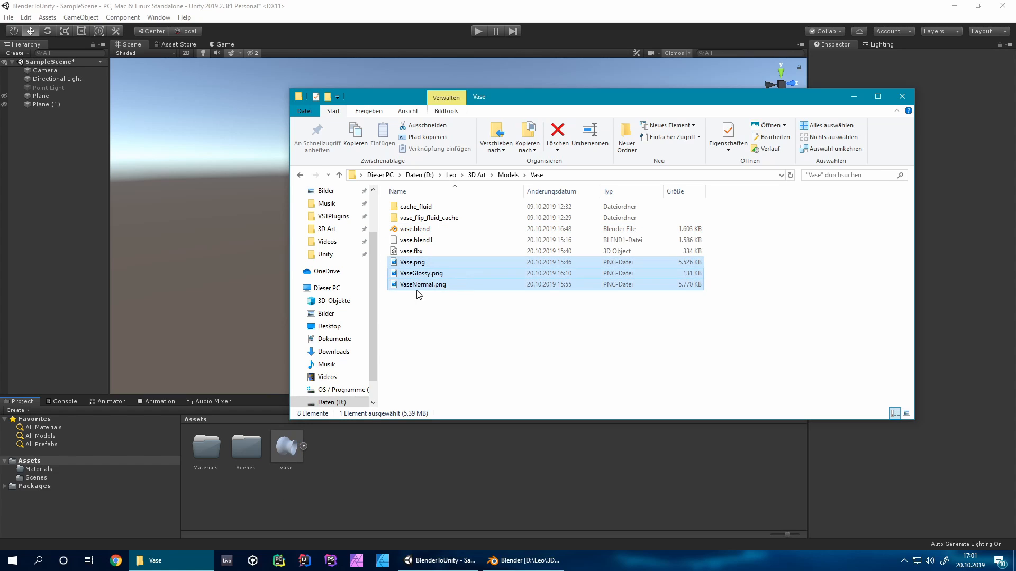
drag(430, 273, 546, 478)
click(540, 247)
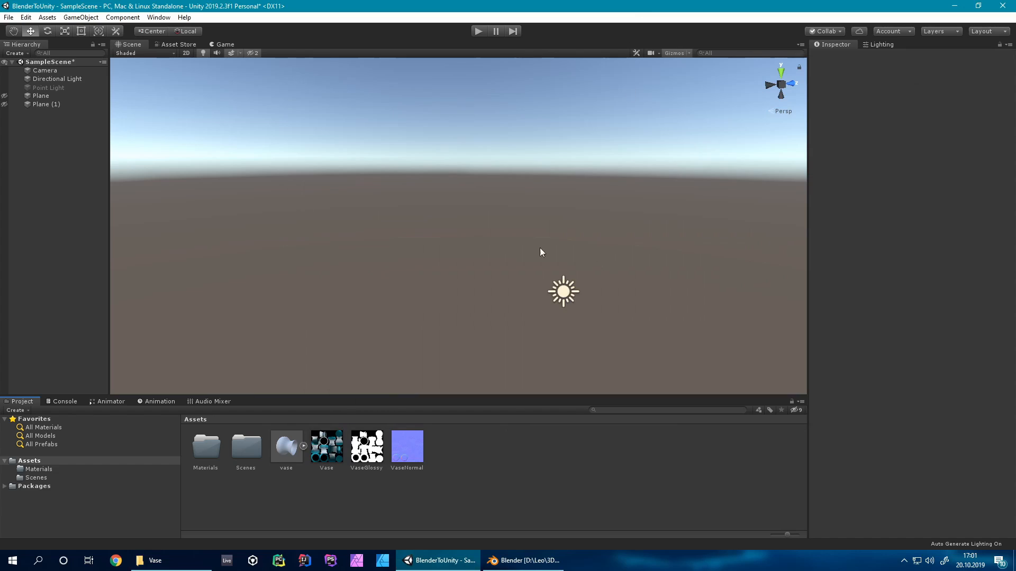
- Set the VaseNormal texture's type to Normal map and apply the import settings
click(318, 440)
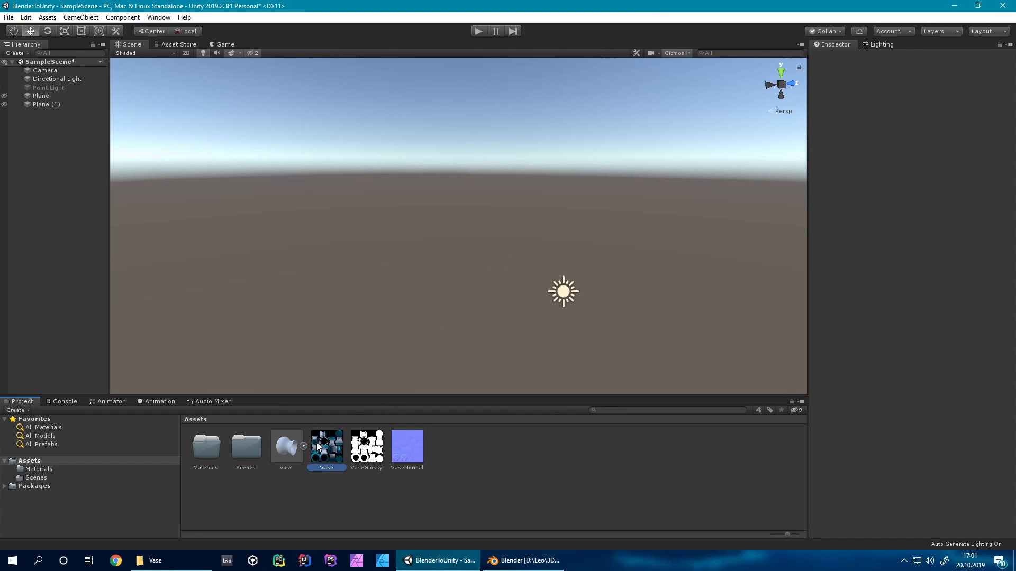
shift+click(402, 449)
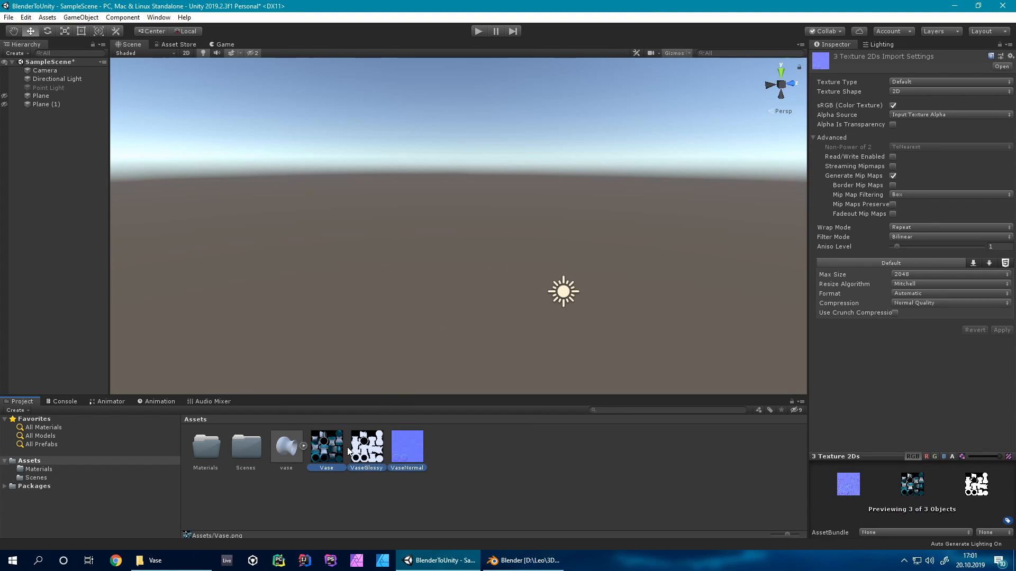
click(400, 457)
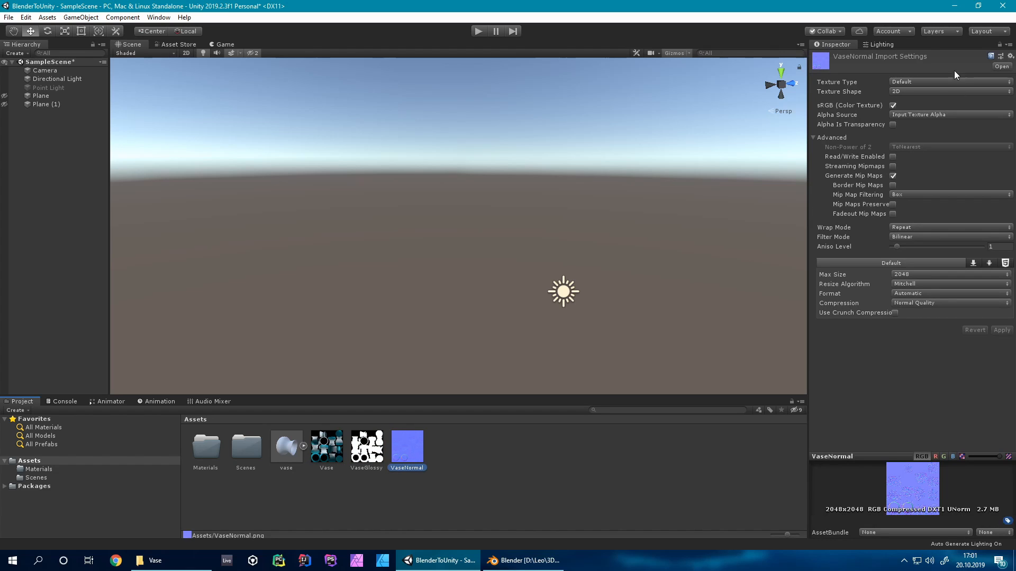
click(923, 81)
click(927, 106)
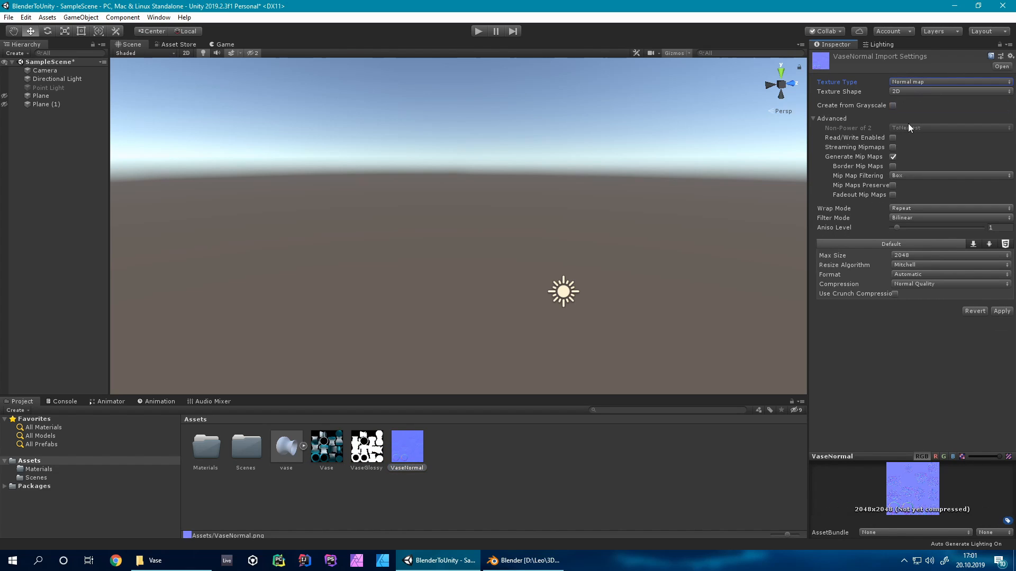
click(992, 313)
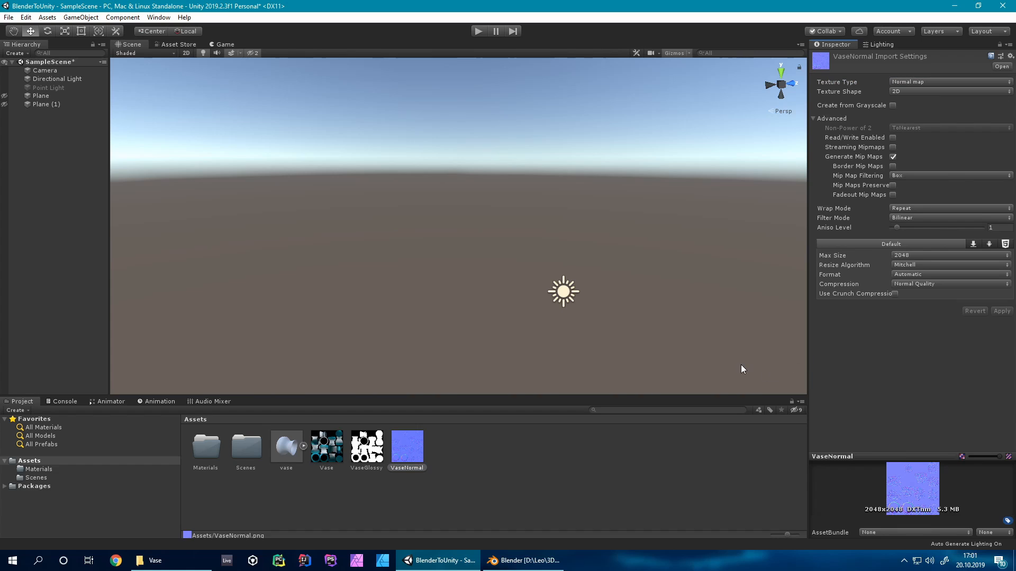
click(573, 441)
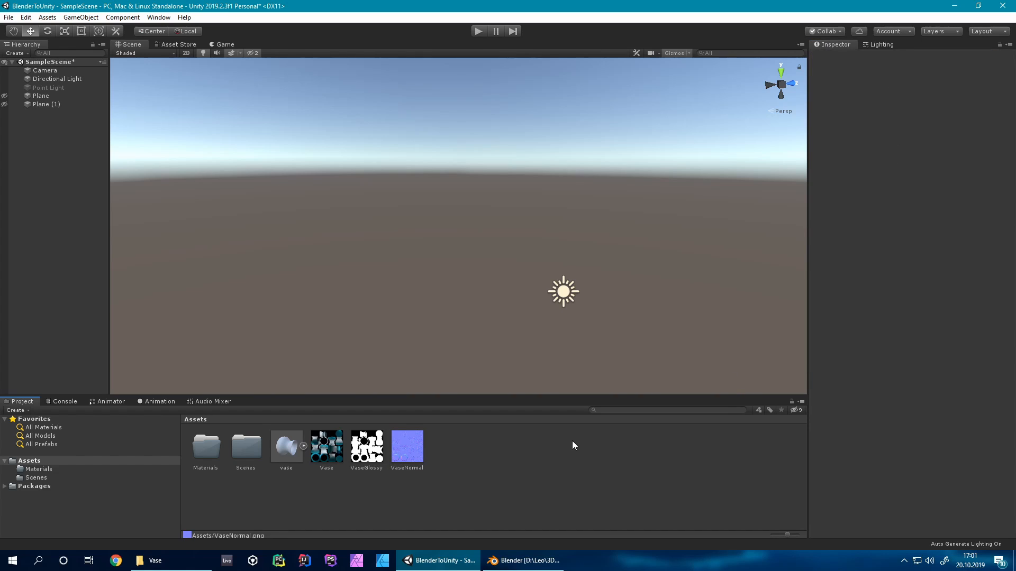
- Place the vase model in the scene and reset its transform
click(287, 448)
drag(286, 449, 436, 259)
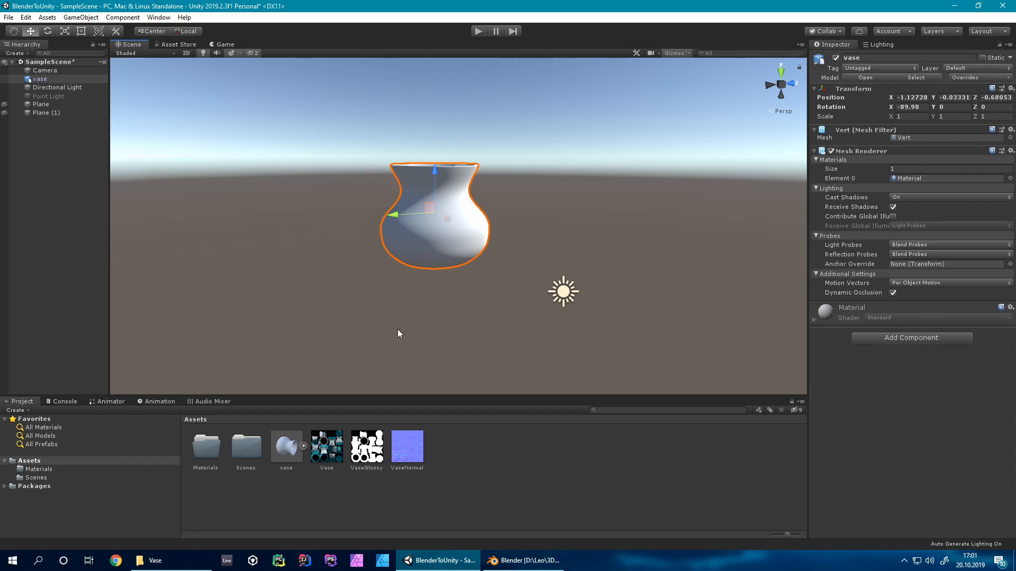
right_click(846, 88)
click(868, 97)
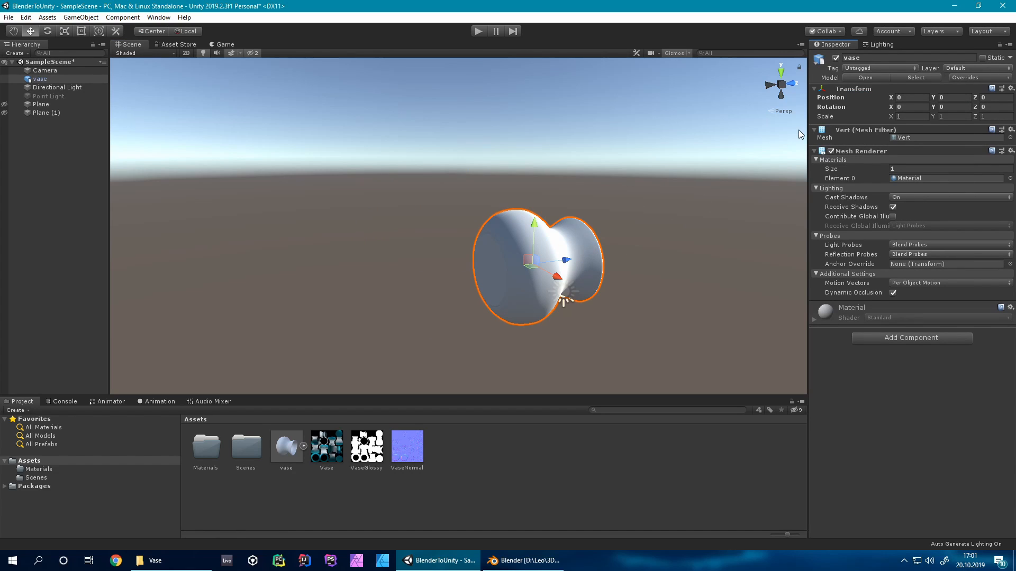
drag(933, 107, 954, 118)
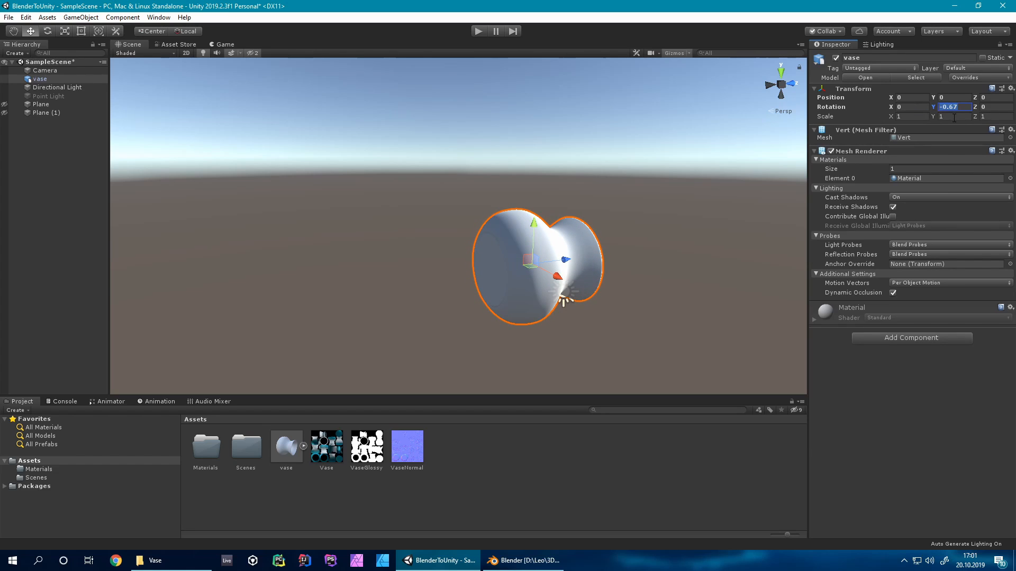
text(0)
key(Return)
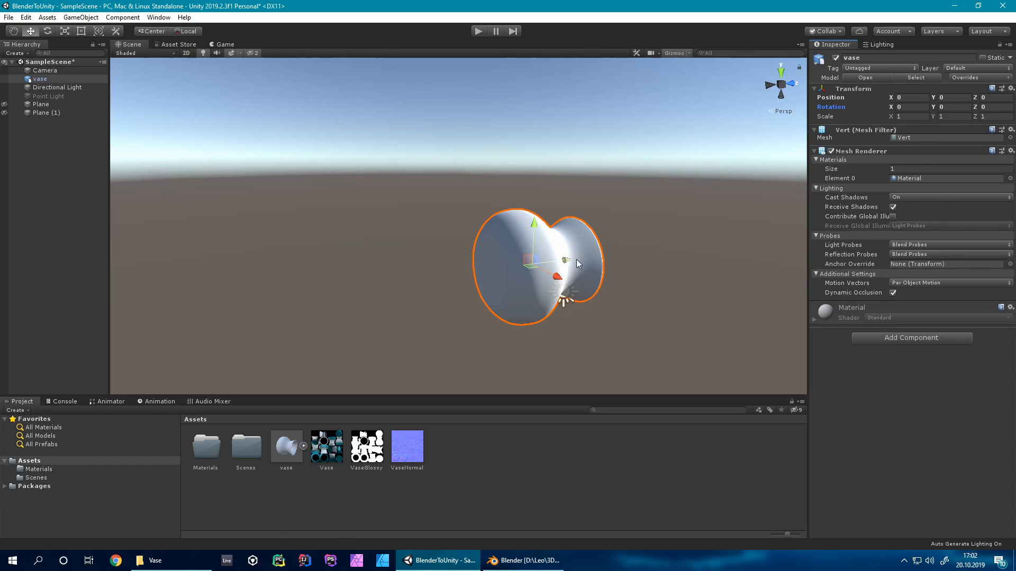
- Stand the vase upright by setting its X rotation to -90, and view it from another side
middle_drag(576, 259, 562, 258)
right_drag(590, 266, 530, 276)
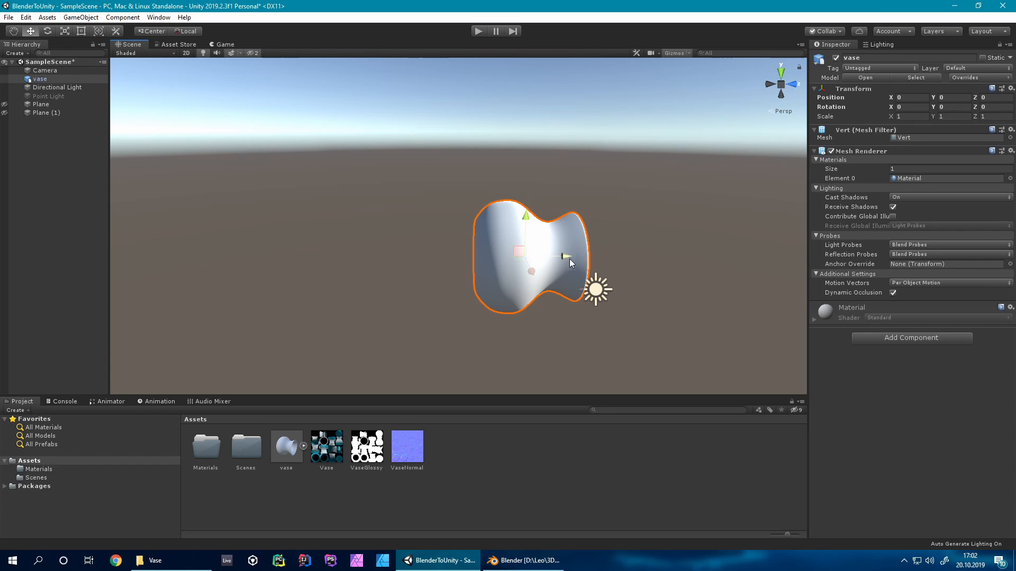
click(891, 108)
drag(891, 111, 315, 128)
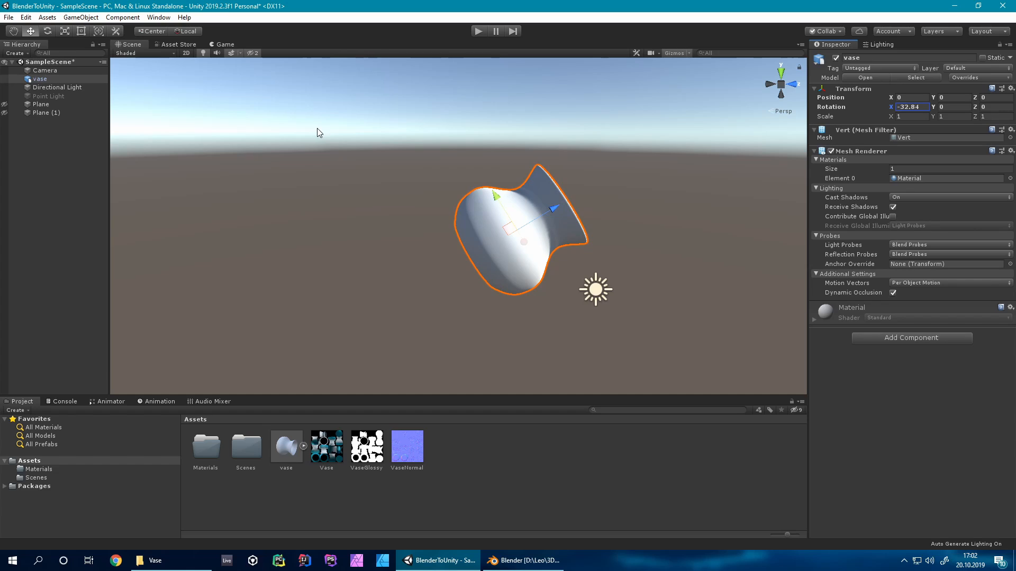
click(910, 107)
text(-91)
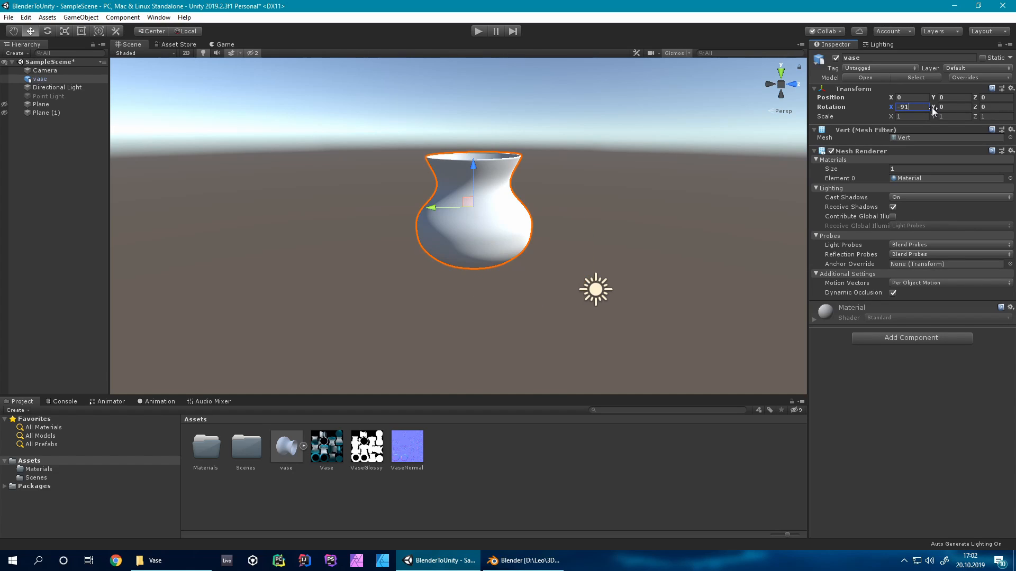
key(BackSpace)
text(0)
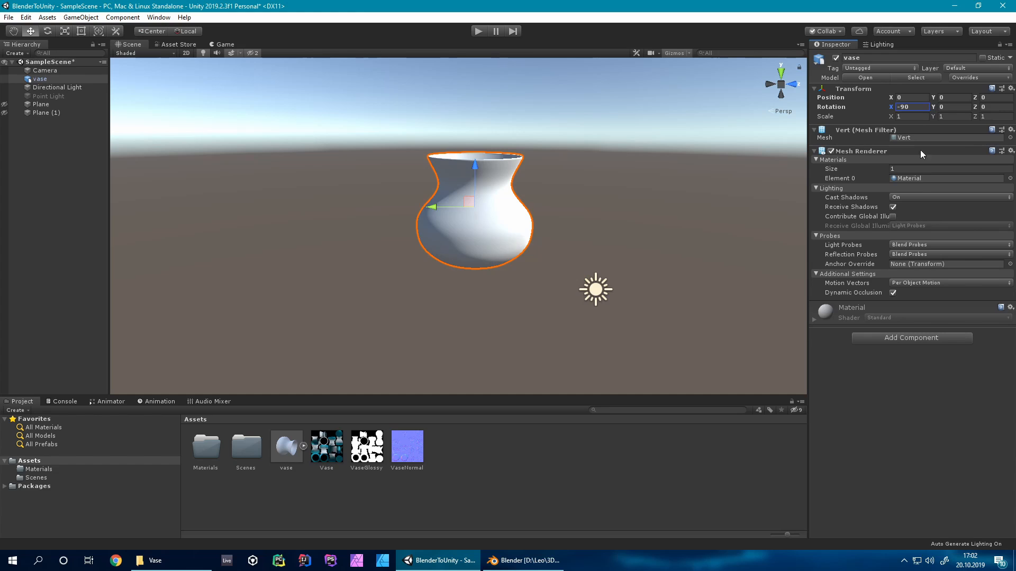
right_drag(449, 202, 685, 237)
key(a)
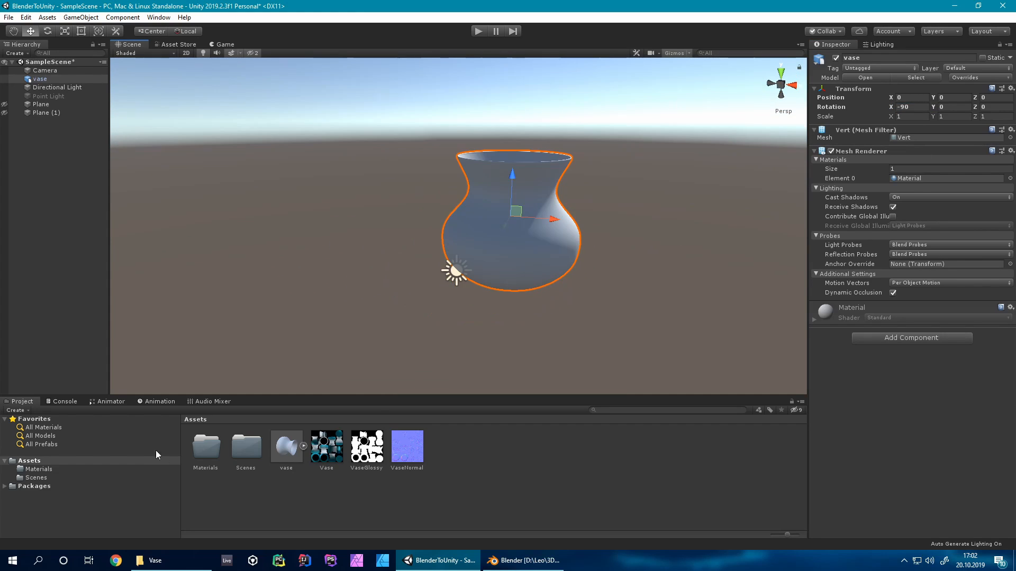
- Show the vase model's material import settings, and create a new material named Vase in the Materials folder
click(289, 449)
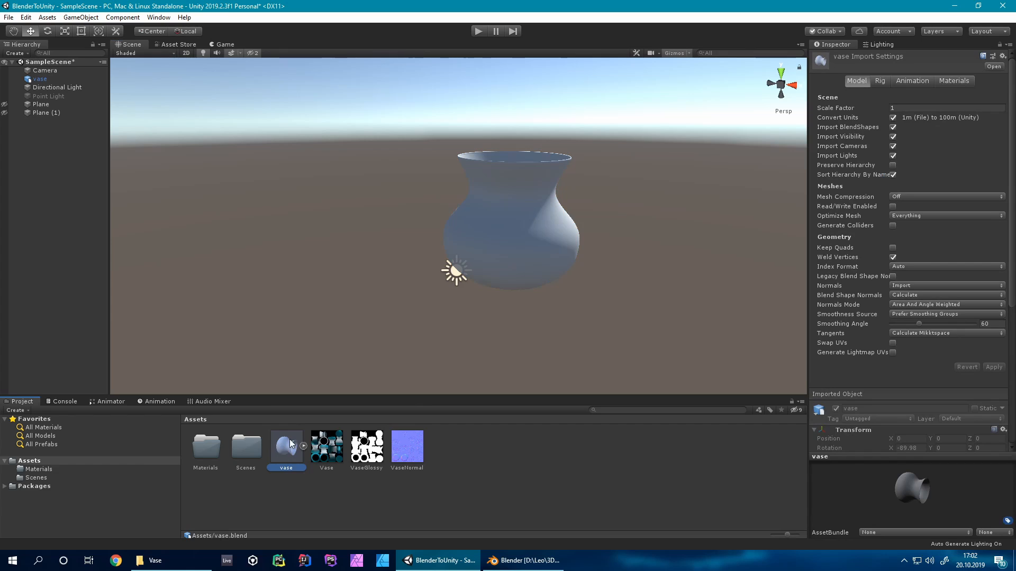
click(953, 80)
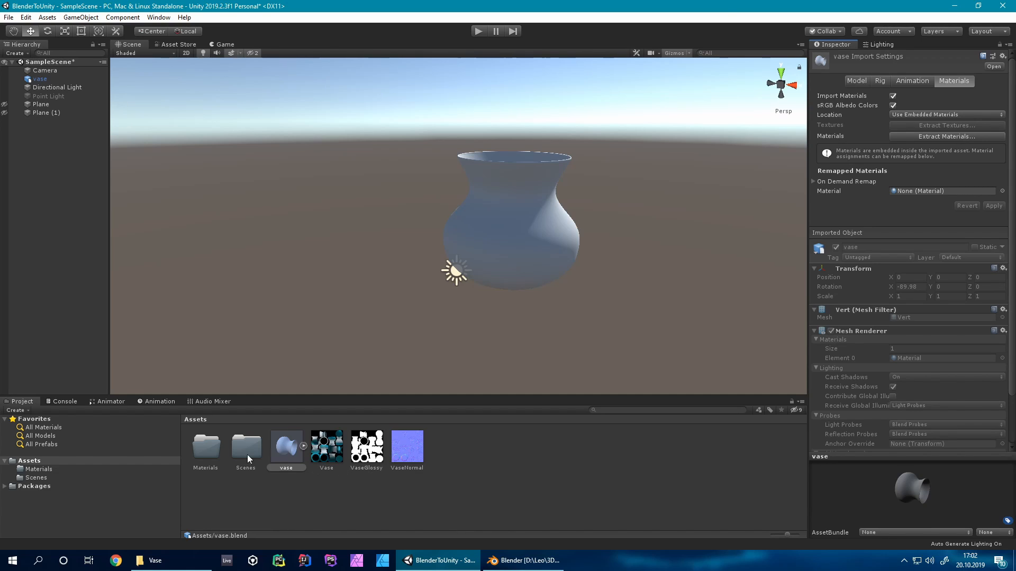
double_click(208, 447)
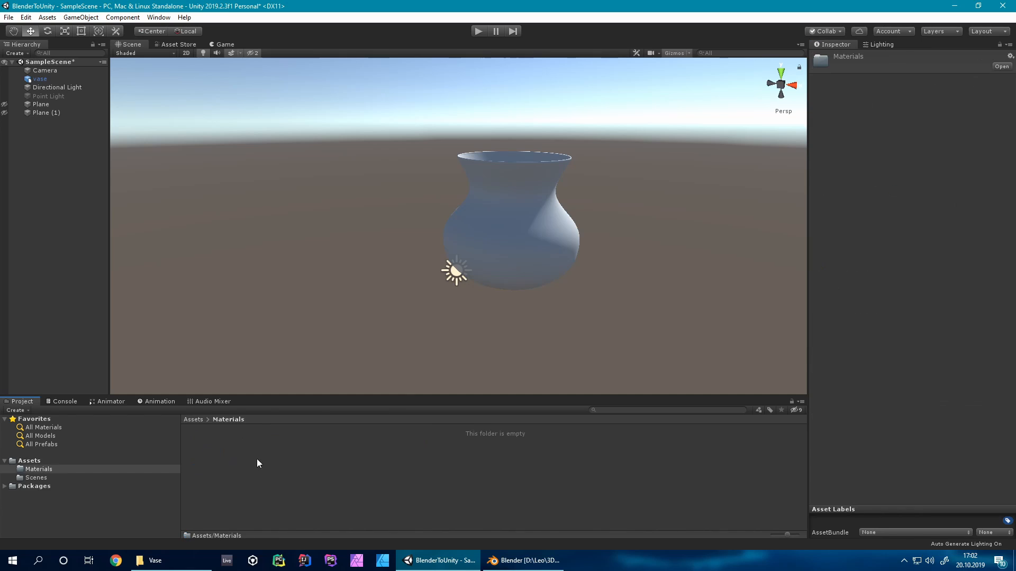
right_click(207, 444)
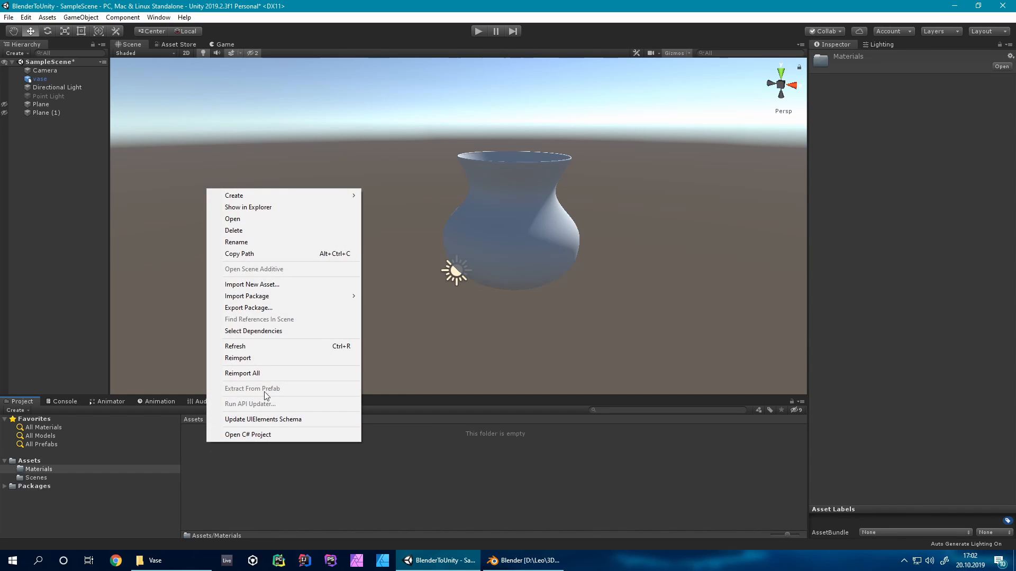
mouse_move(357, 197)
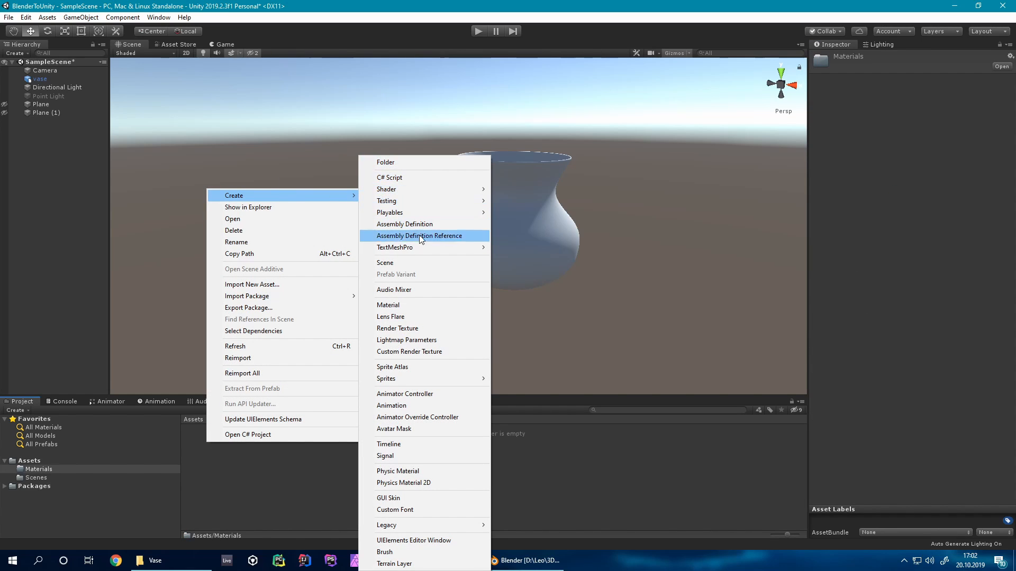
click(409, 307)
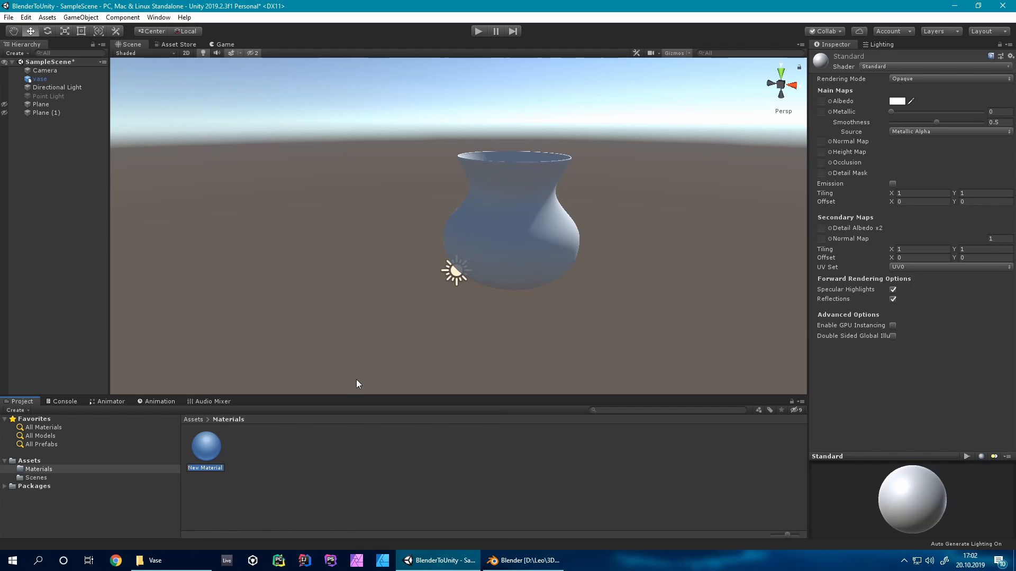
text(Vase)
key(Return)
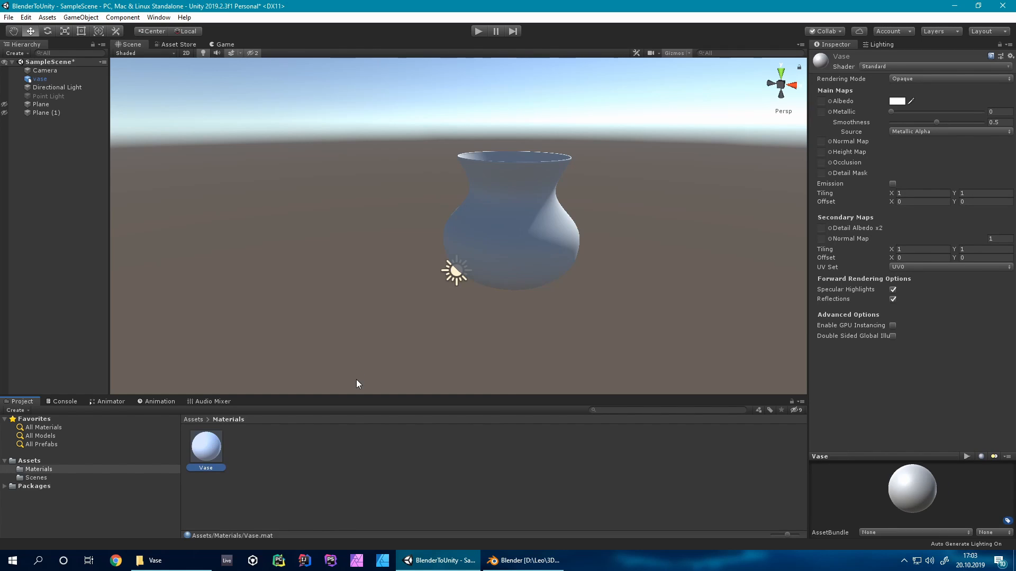
- Move the Vase, VaseGlossy and VaseNormal textures from Assets into the Materials folder
click(192, 419)
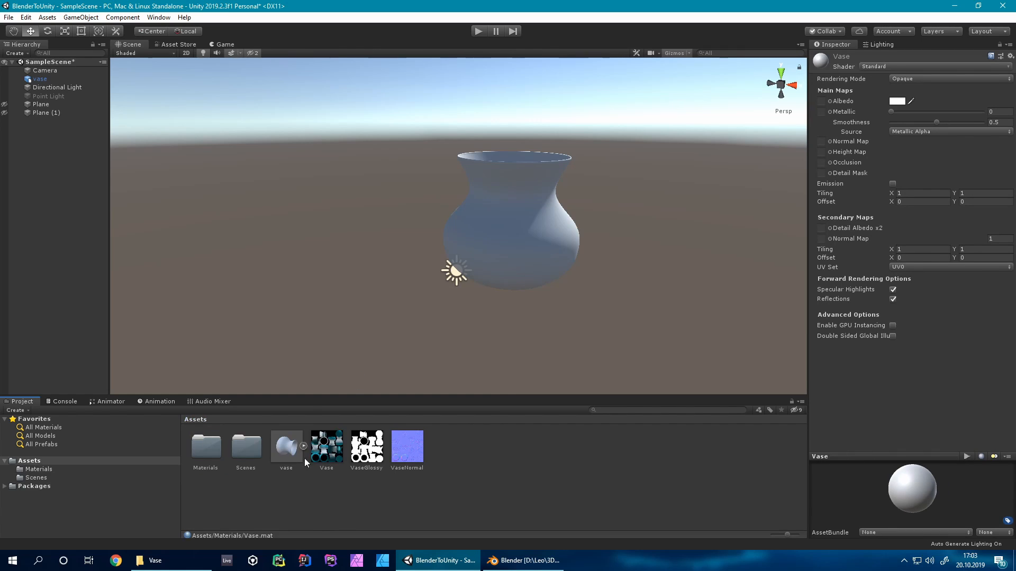
click(328, 447)
shift+click(407, 447)
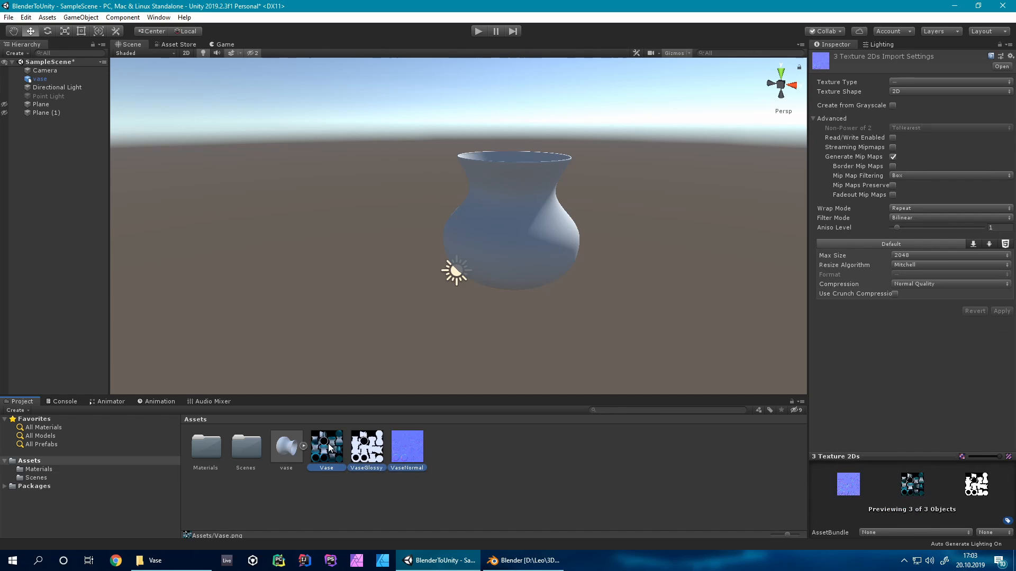
drag(331, 449, 206, 451)
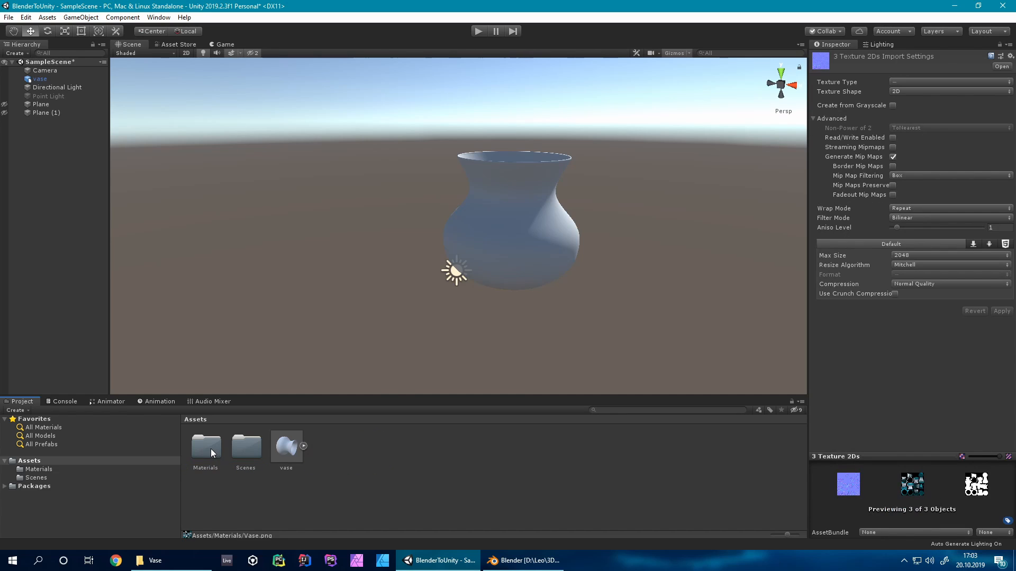
- Change the shader of the Vase material in the Materials folder to Autodesk Interactive
double_click(211, 449)
click(204, 451)
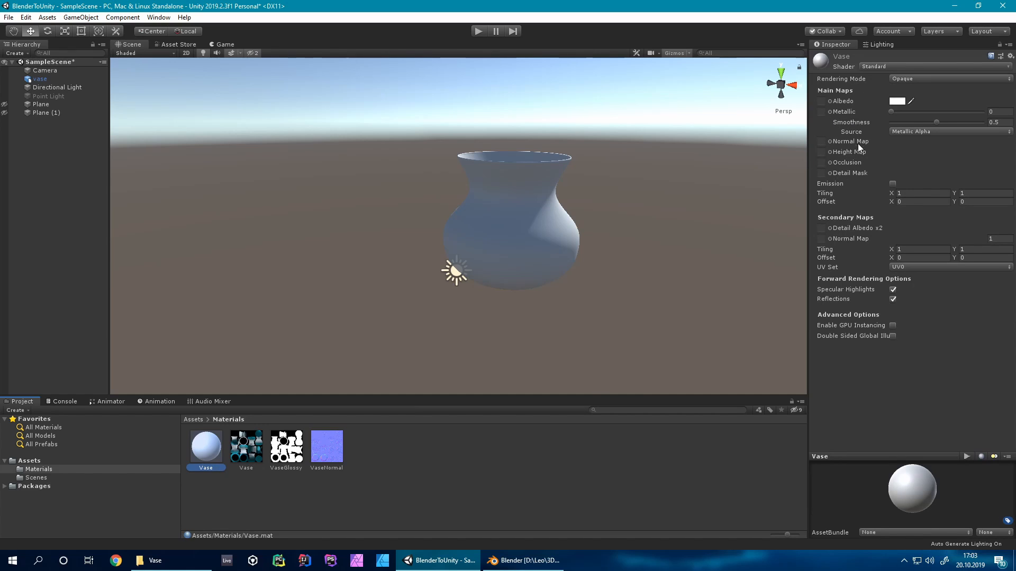
click(870, 66)
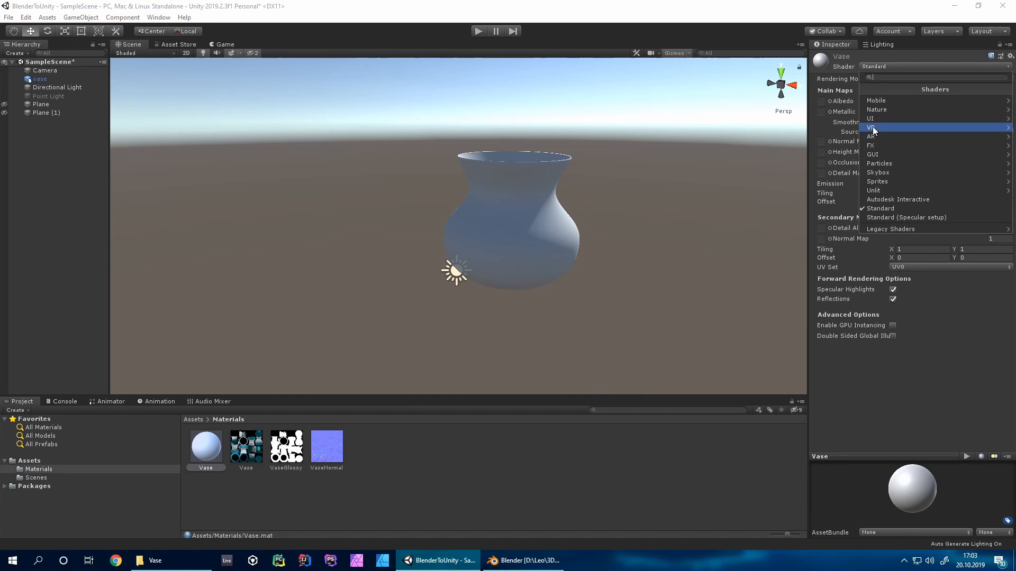
click(900, 197)
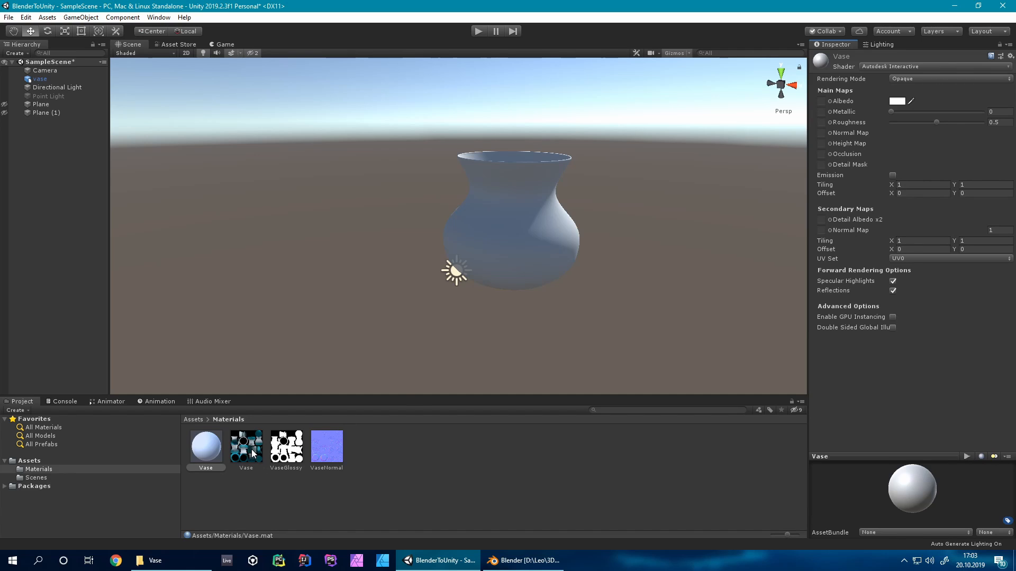
- Assign the Vase texture to the material's Albedo and Occlusion, VaseGlossy to Roughness, and VaseNormal to Normal Map
drag(245, 454, 821, 101)
click(217, 449)
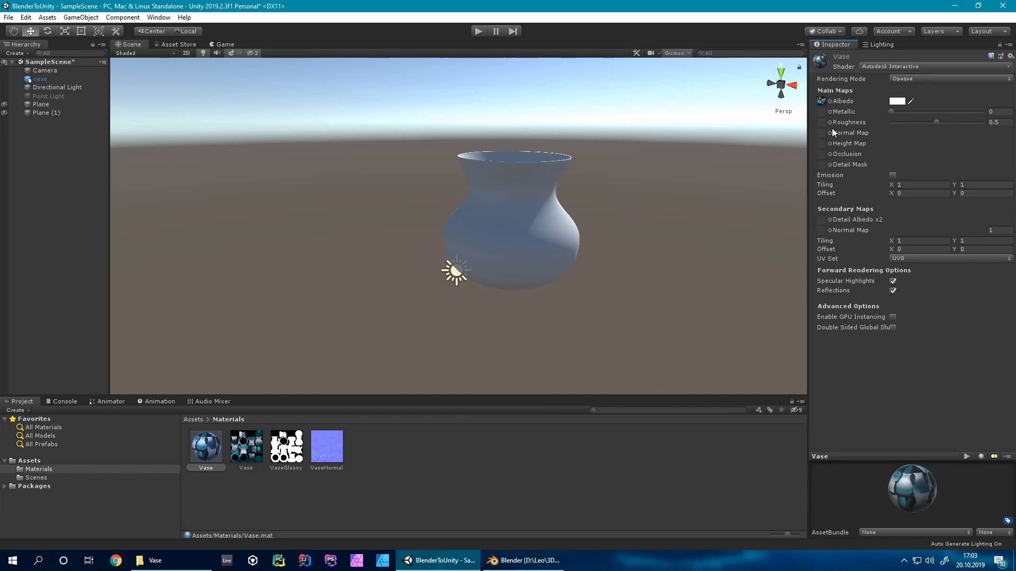
drag(264, 448, 824, 154)
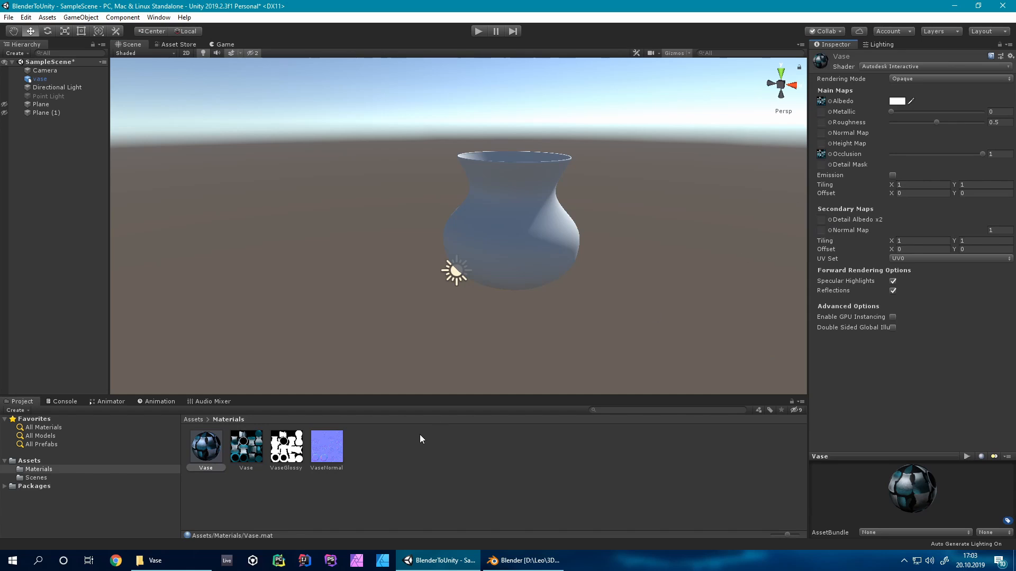
drag(291, 456, 823, 122)
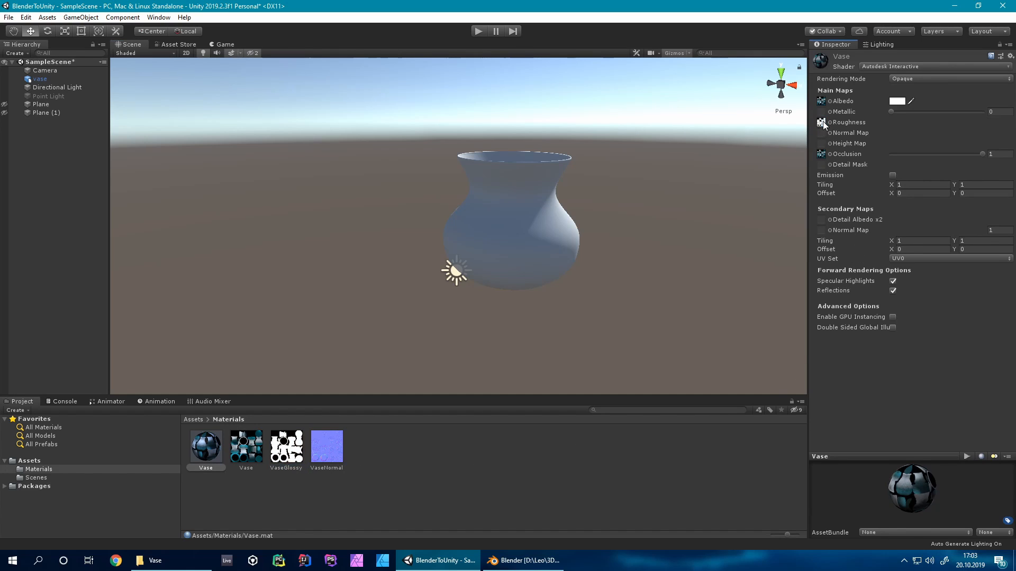
drag(329, 447, 822, 135)
- Remap the imported vase model's material to the Vase material and apply the change
click(193, 419)
click(291, 453)
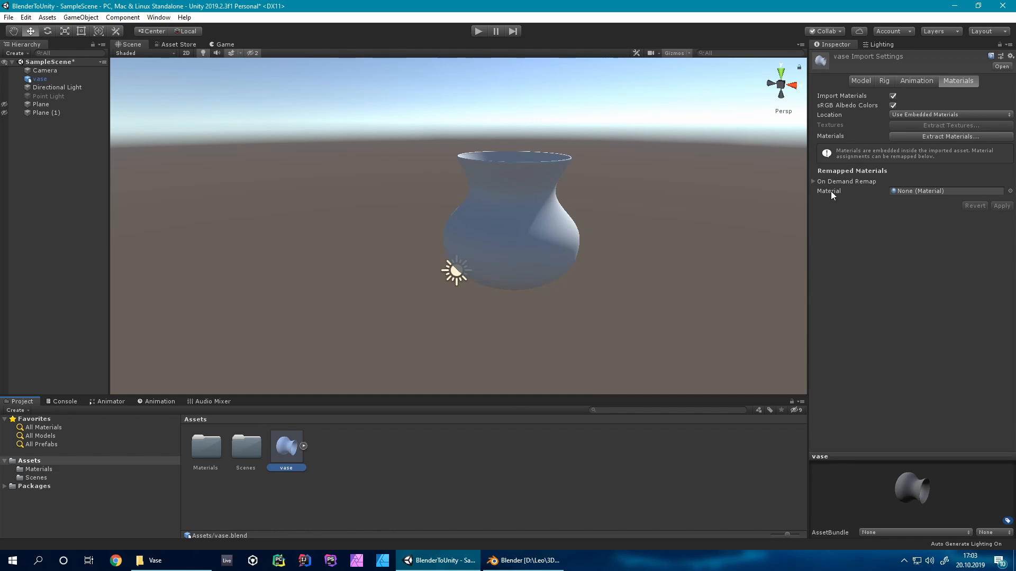
click(1010, 191)
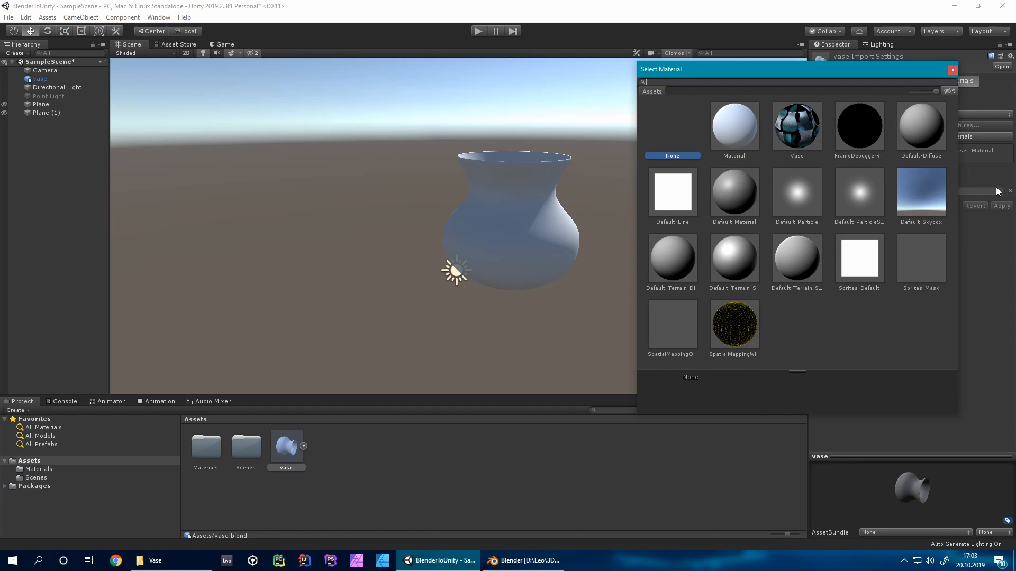
click(799, 128)
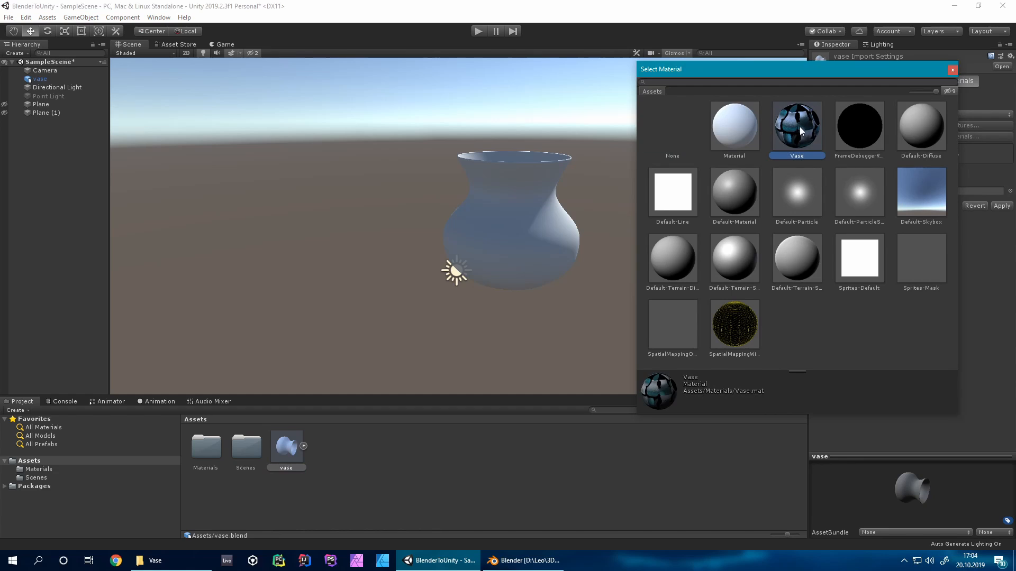
click(952, 70)
click(1002, 205)
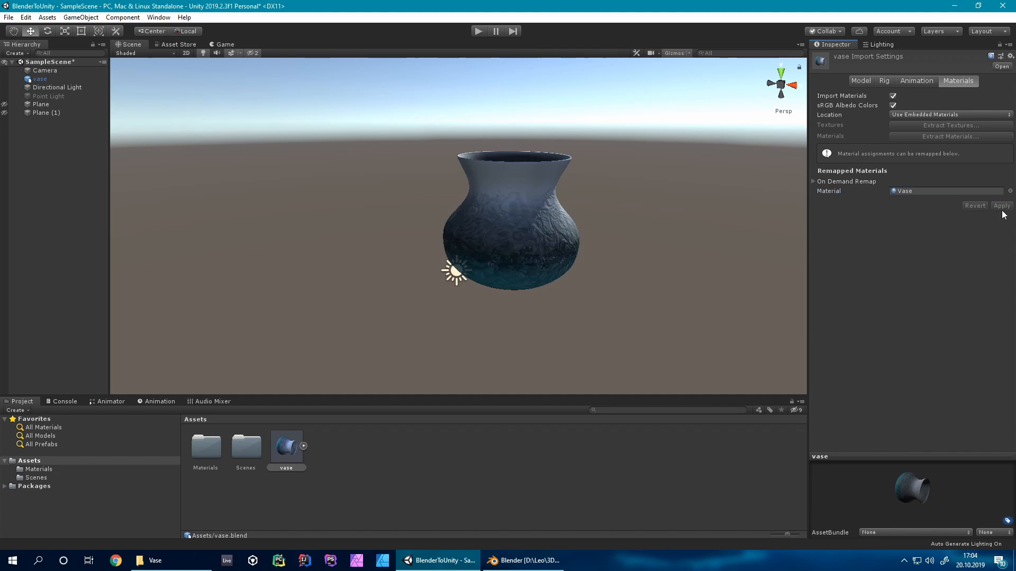
- Lower the Occlusion strength of the Vase material in the Materials folder to 0.336
middle_drag(551, 229, 535, 244)
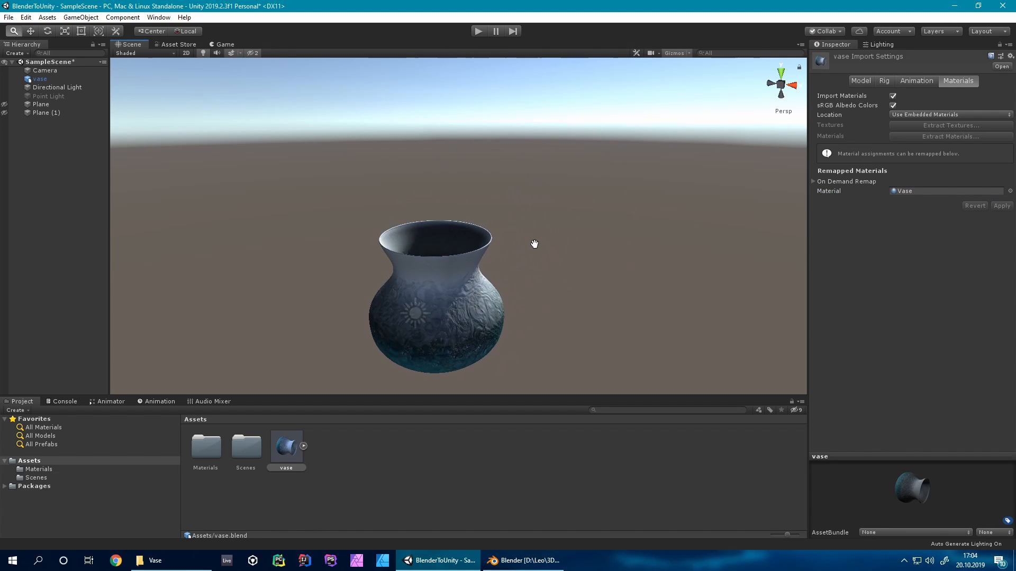
alt+drag(534, 244, 288, 254)
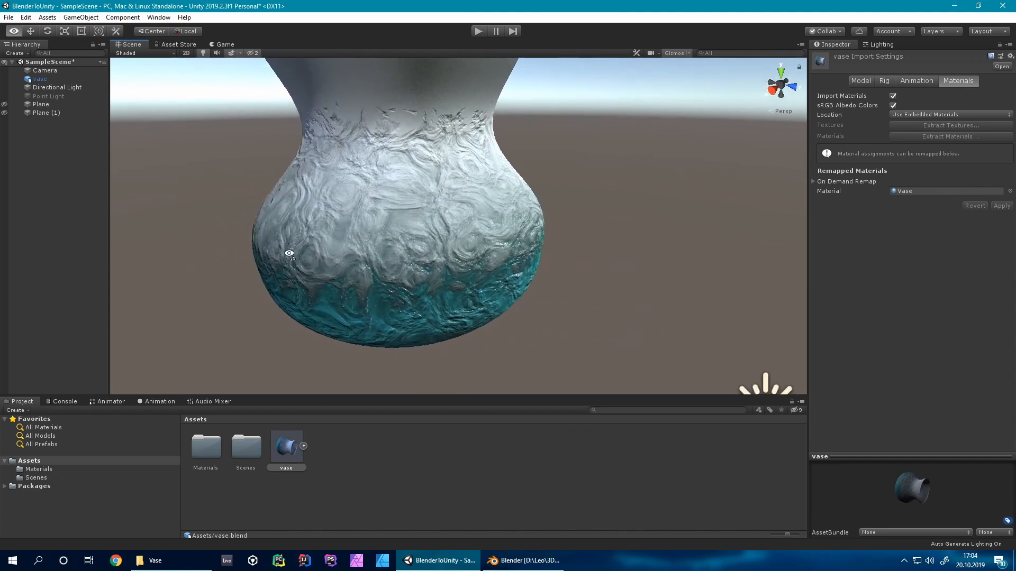
right_drag(289, 254, 428, 247)
key(a)
key(s)
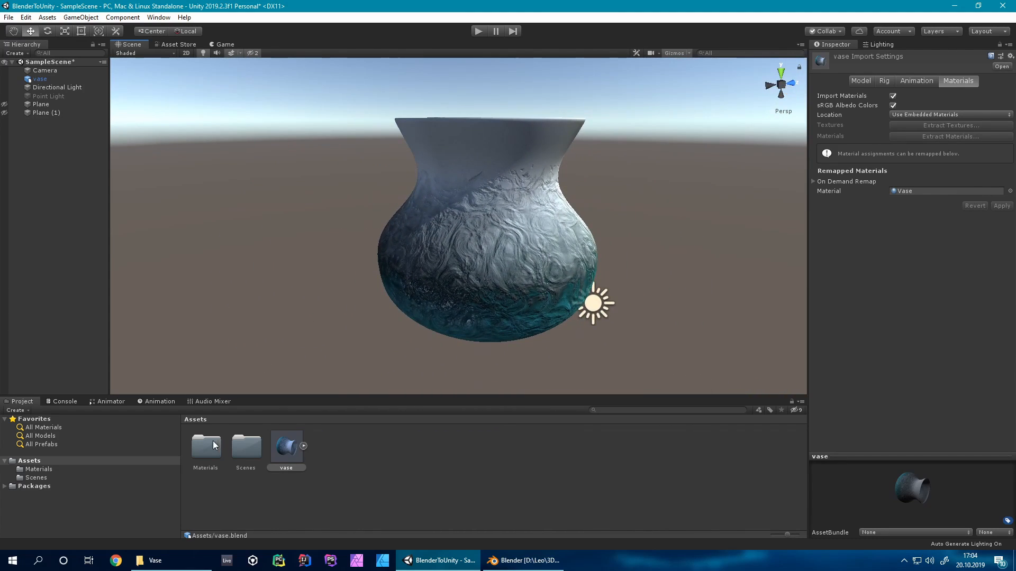
double_click(213, 446)
click(205, 448)
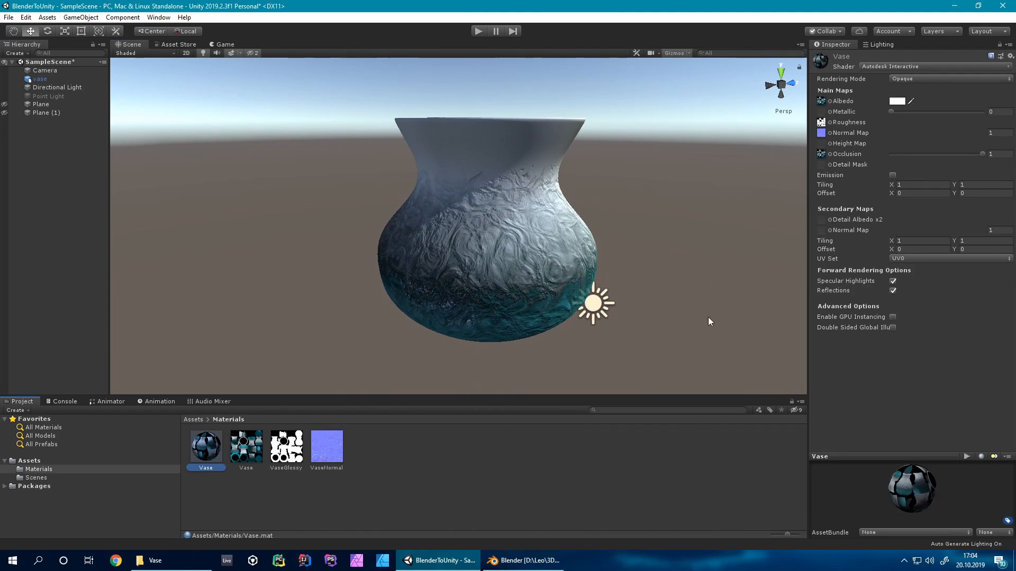
click(983, 155)
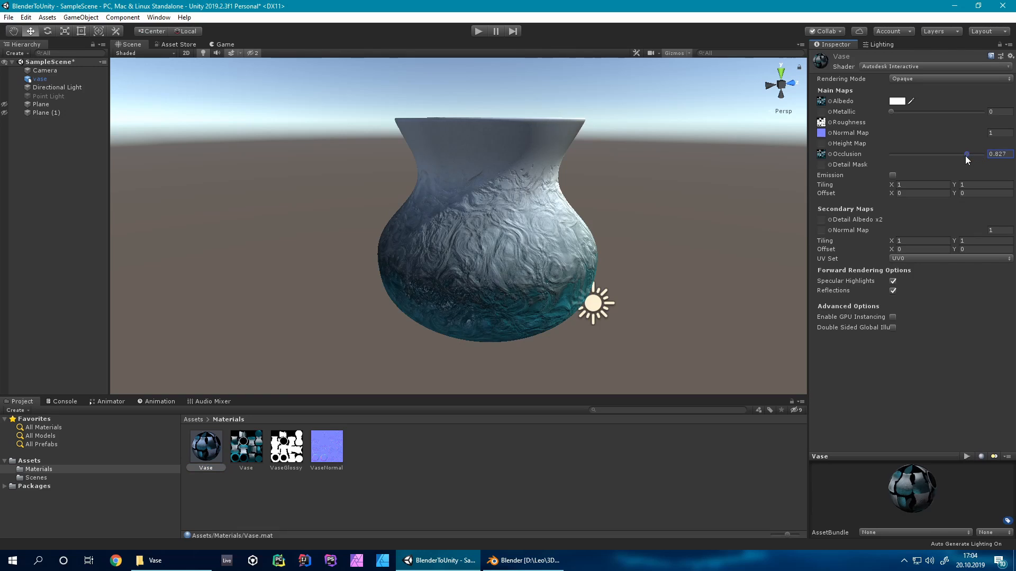
drag(966, 157, 910, 161)
- Compare the vase's surface relief up close in Unity with the original in Blender, finishing in Unity's scene view
right_drag(413, 227, 375, 246)
key(w)
key(w)
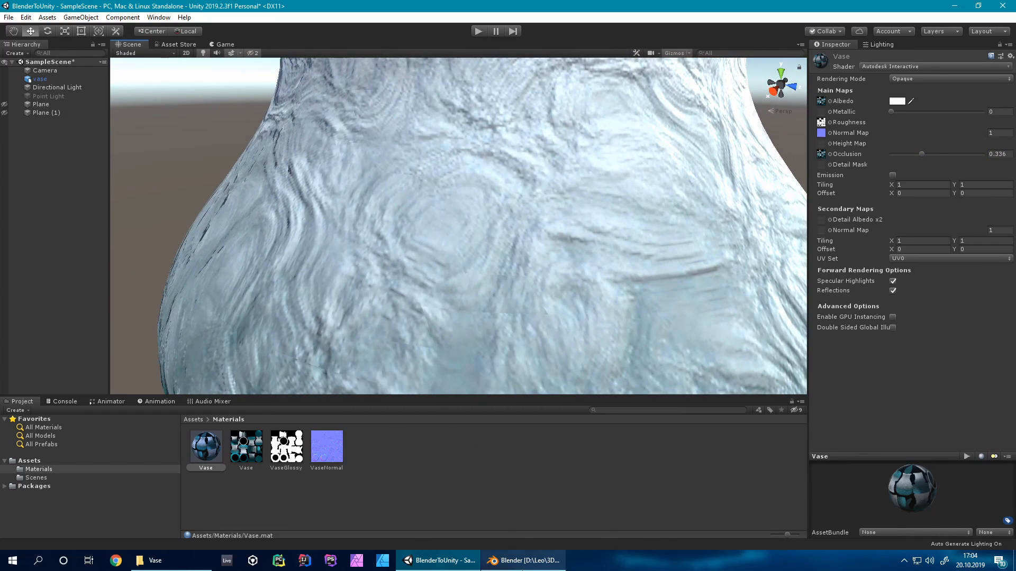
click(523, 561)
scroll(511, 159, up, 5)
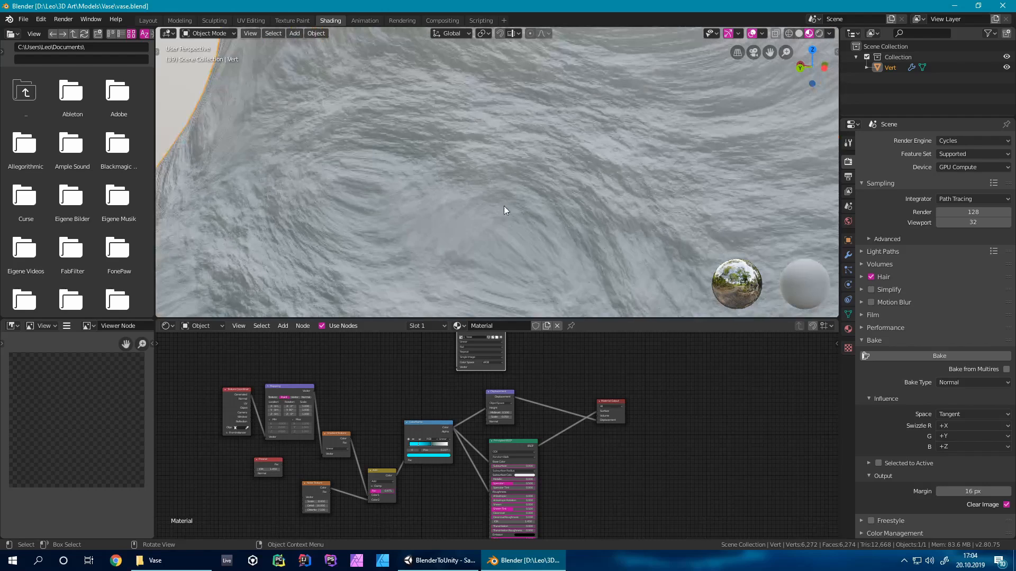
scroll(512, 234, up, 3)
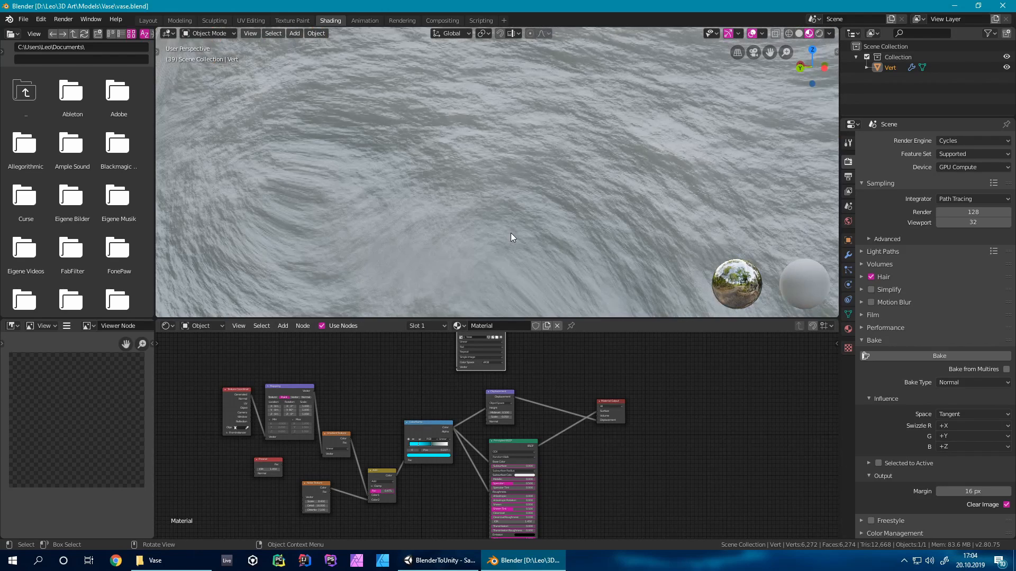
scroll(496, 162, up, 3)
middle_drag(496, 162, 425, 179)
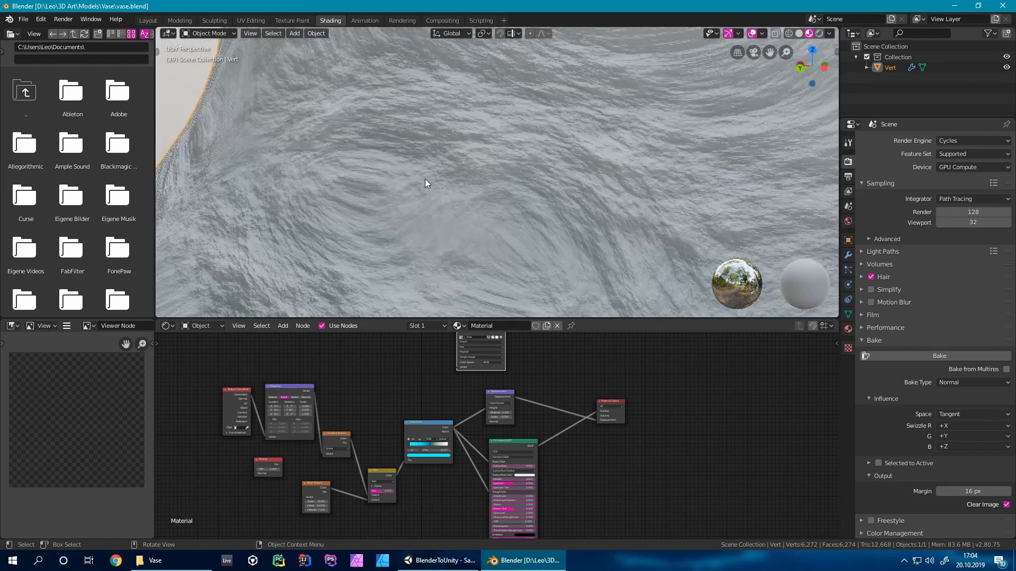
scroll(500, 184, down, 8)
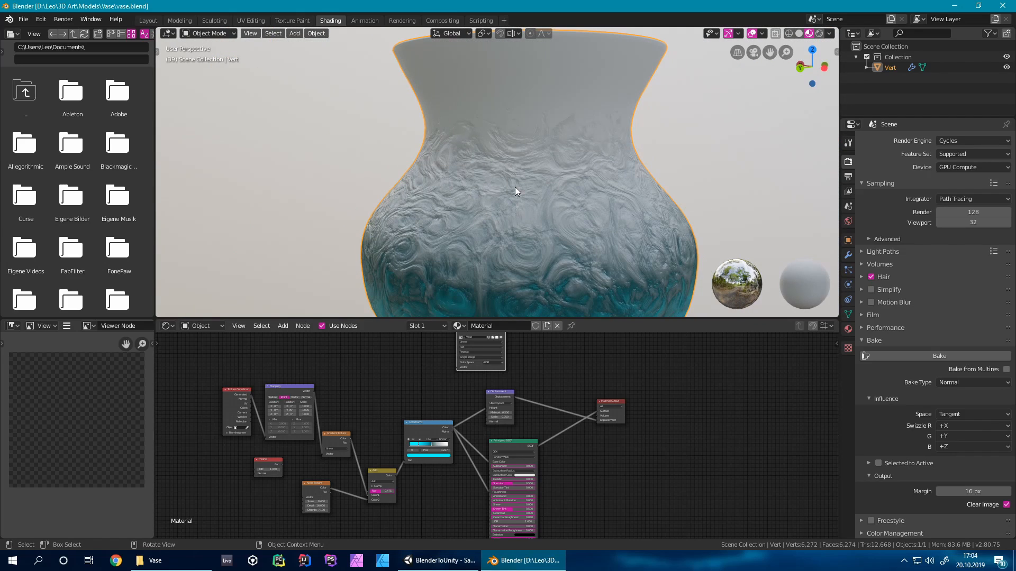
key(alt+Tab)
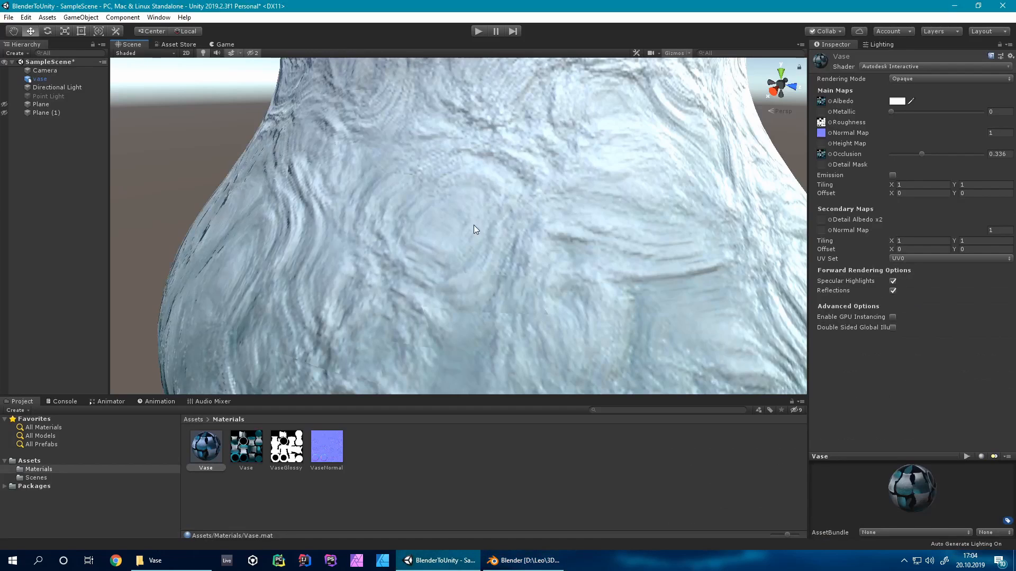
scroll(475, 212, down, 15)
scroll(472, 230, up, 15)
scroll(471, 233, down, 15)
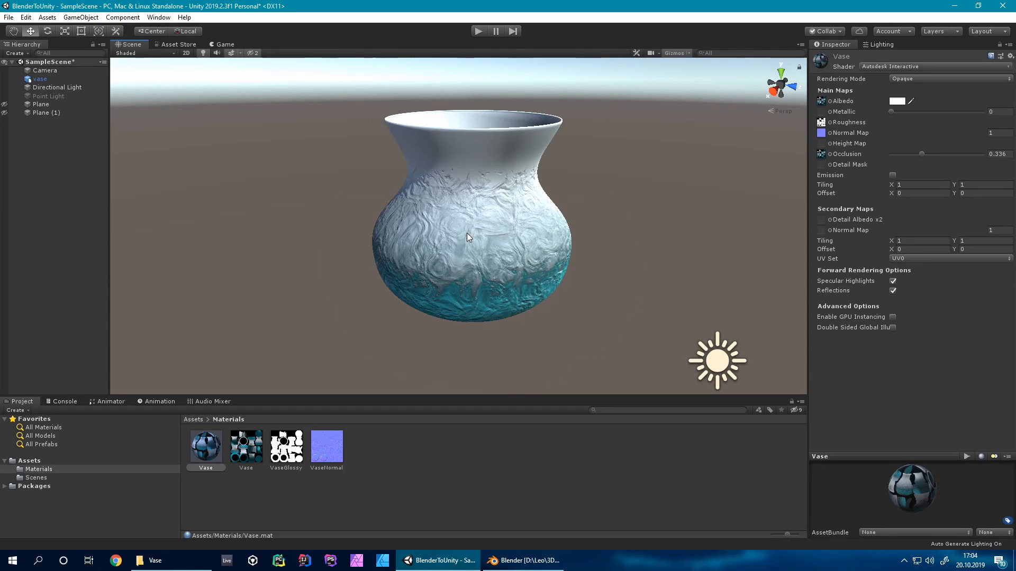
- Make Plane and Plane (1) visible in the scene around the vase
right_drag(512, 239, 582, 233)
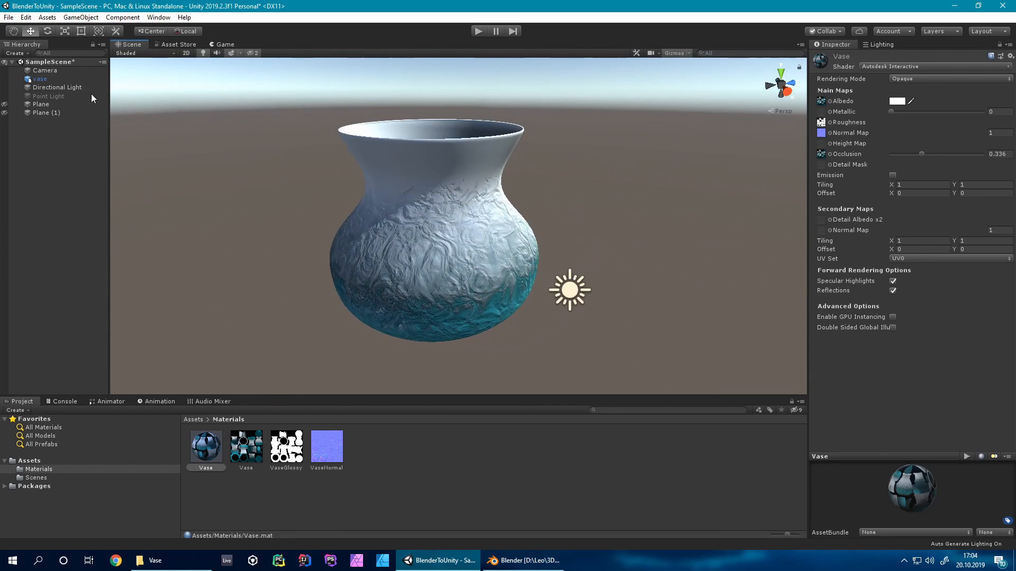
click(4, 105)
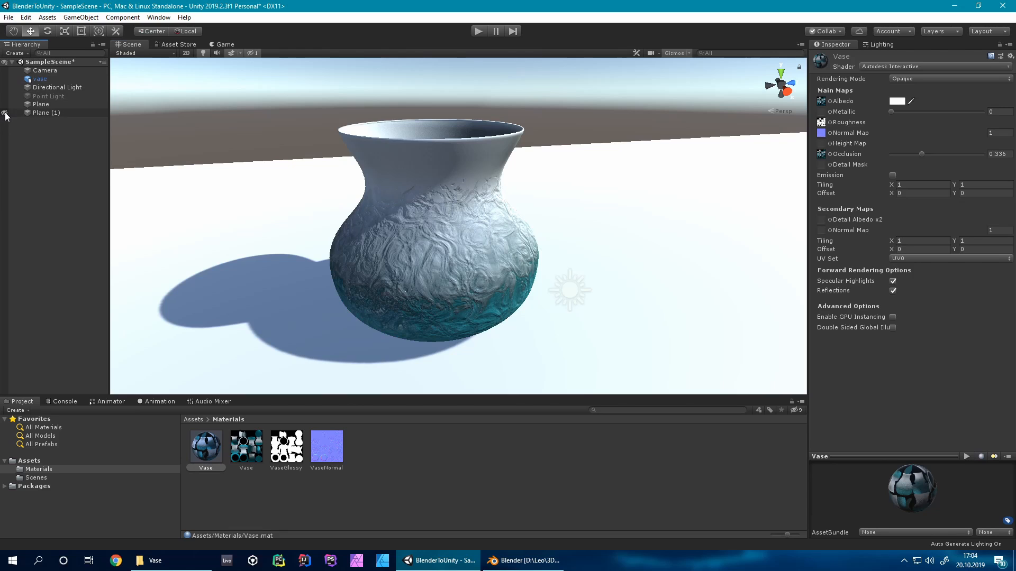
click(4, 113)
right_drag(494, 299, 462, 262)
key(s)
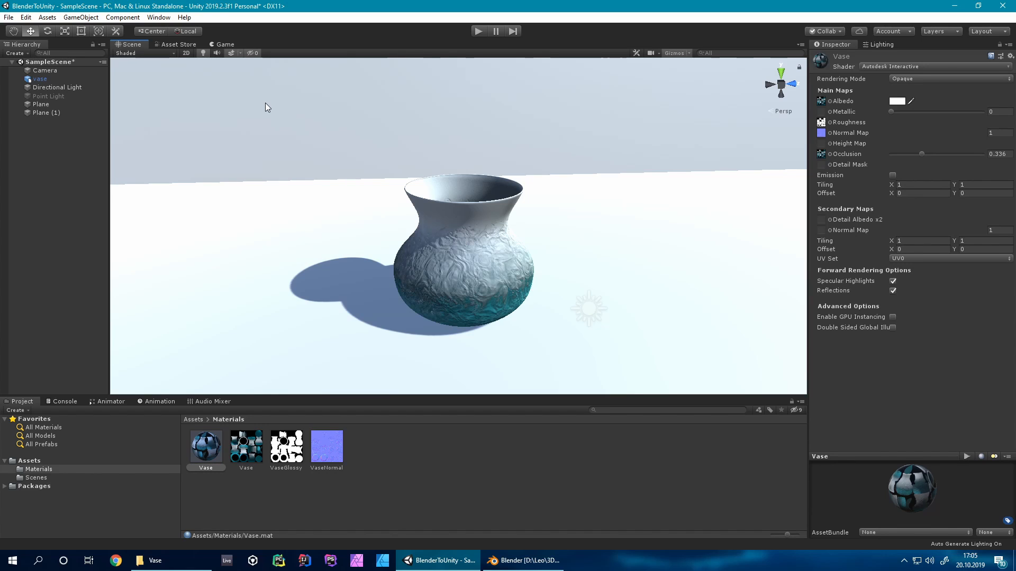
- Switch to Blender and examine the Principled BSDF inputs and connected nodes of the vase's material
key(alt+Tab)
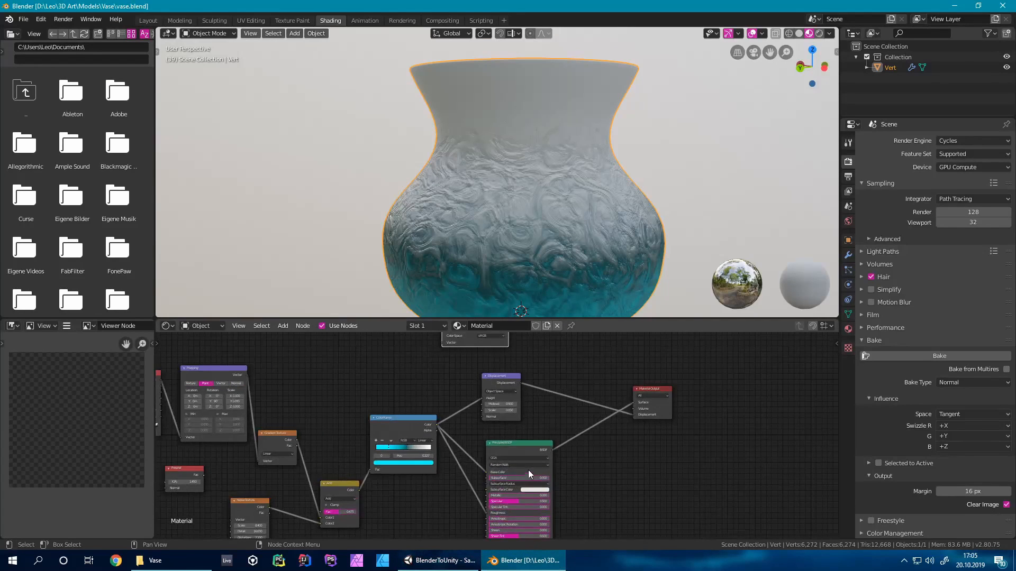
middle_drag(528, 470, 575, 354)
scroll(611, 430, up, 4)
middle_drag(611, 430, 529, 492)
scroll(569, 421, up, 1)
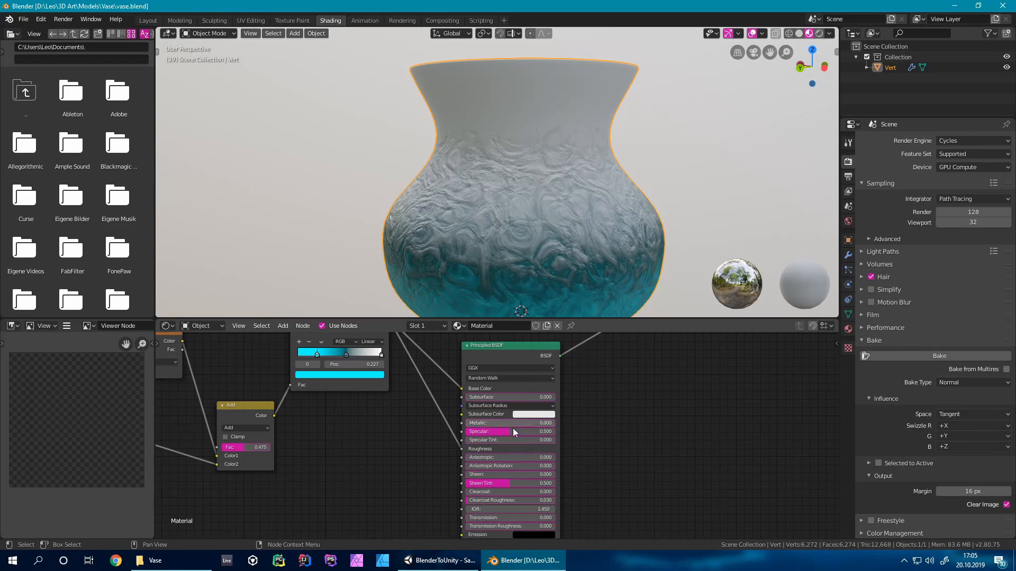
middle_drag(550, 449, 560, 434)
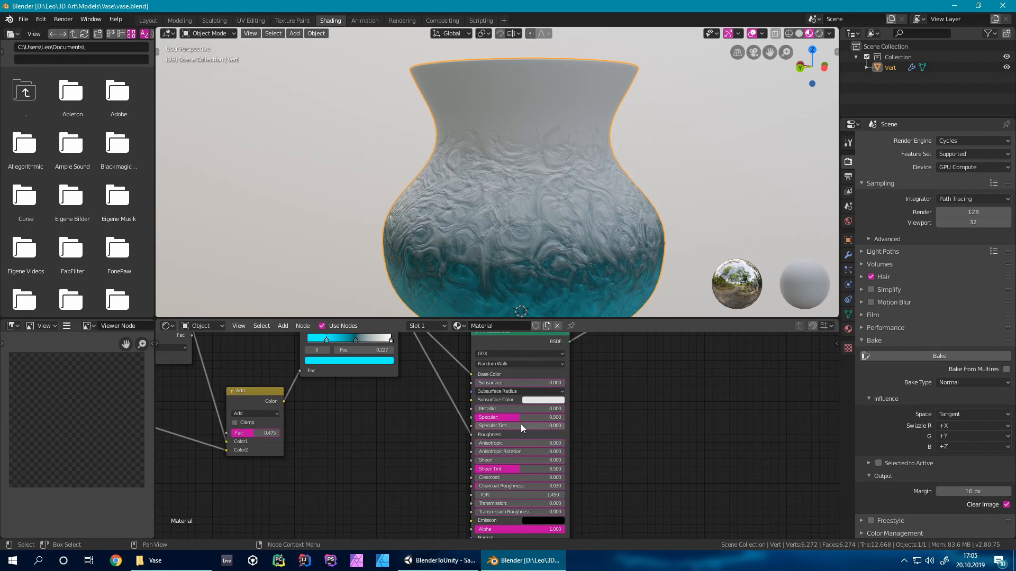
scroll(534, 417, down, 4)
scroll(506, 369, up, 2)
mouse_move(504, 368)
middle_down()
mouse_move(483, 420)
mouse_move(506, 387)
middle_up()
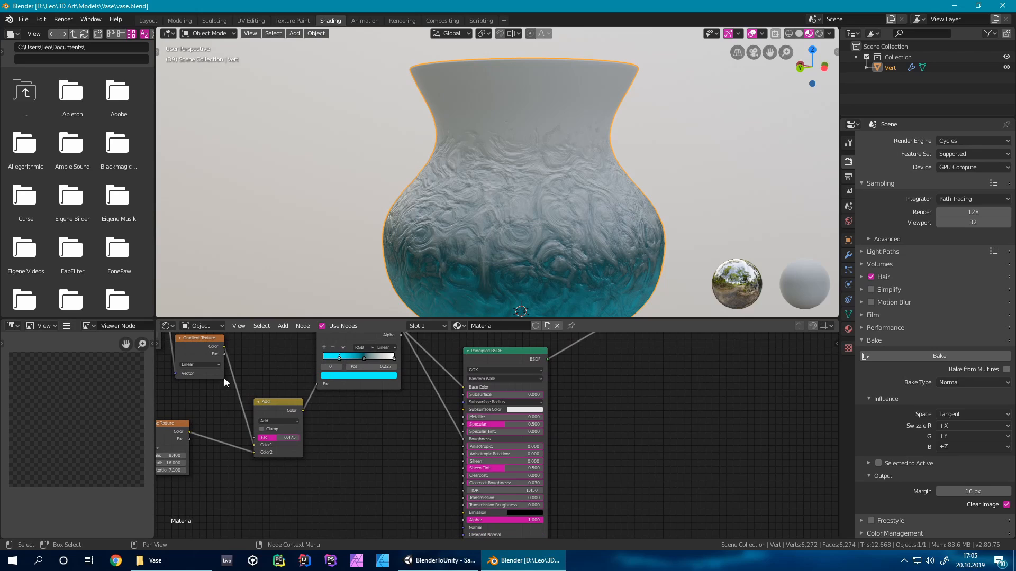
- Switch back to Unity and inspect the finished vase with its planes up close and from farther away
click(439, 560)
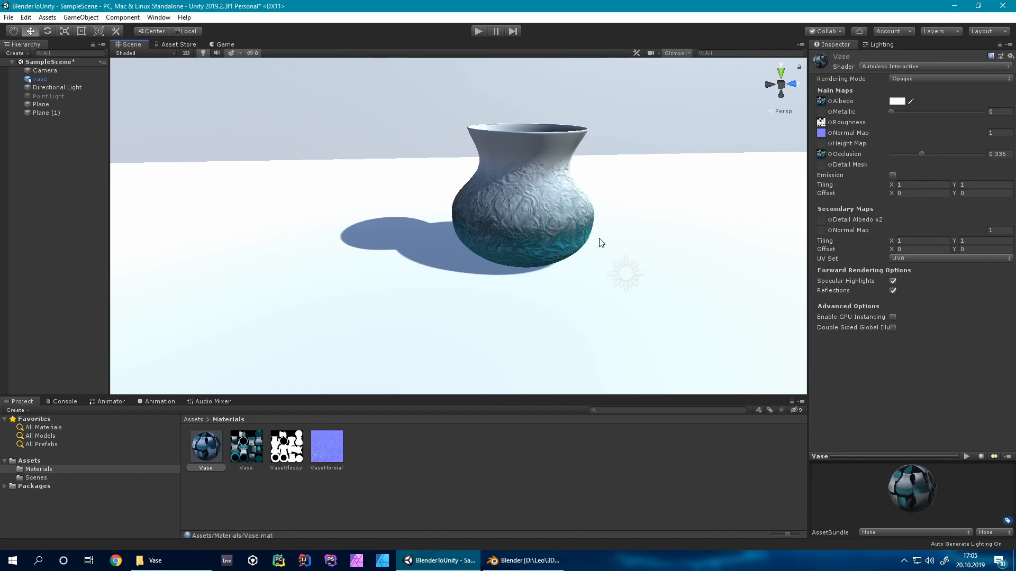
middle_drag(570, 235, 555, 246)
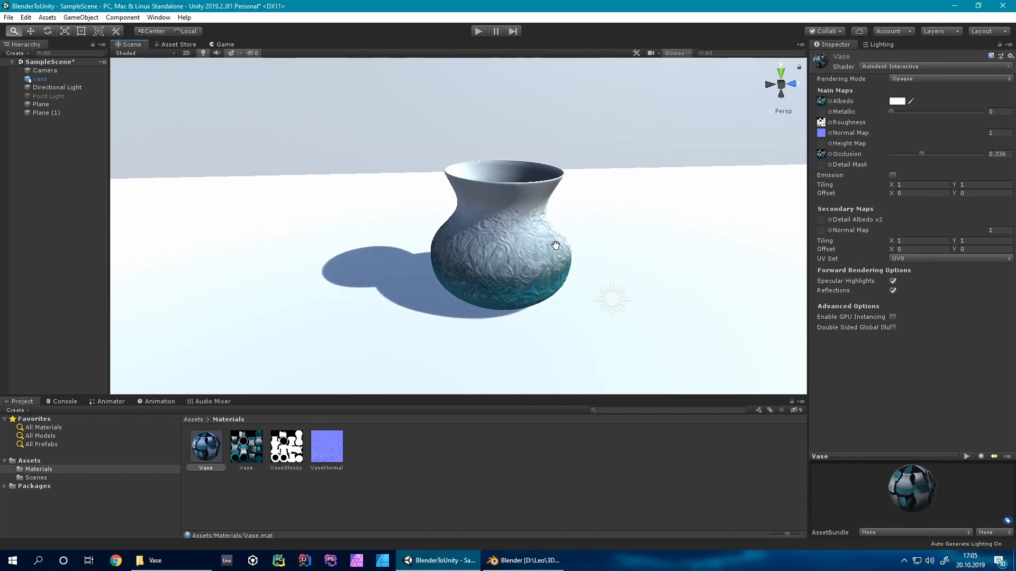
scroll(556, 245, up, 10)
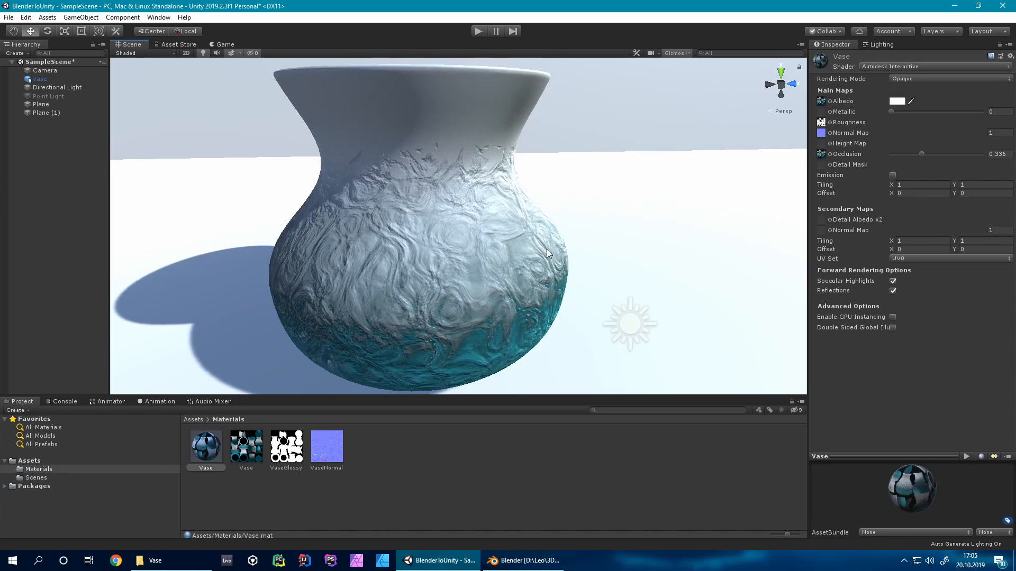
scroll(547, 253, down, 5)
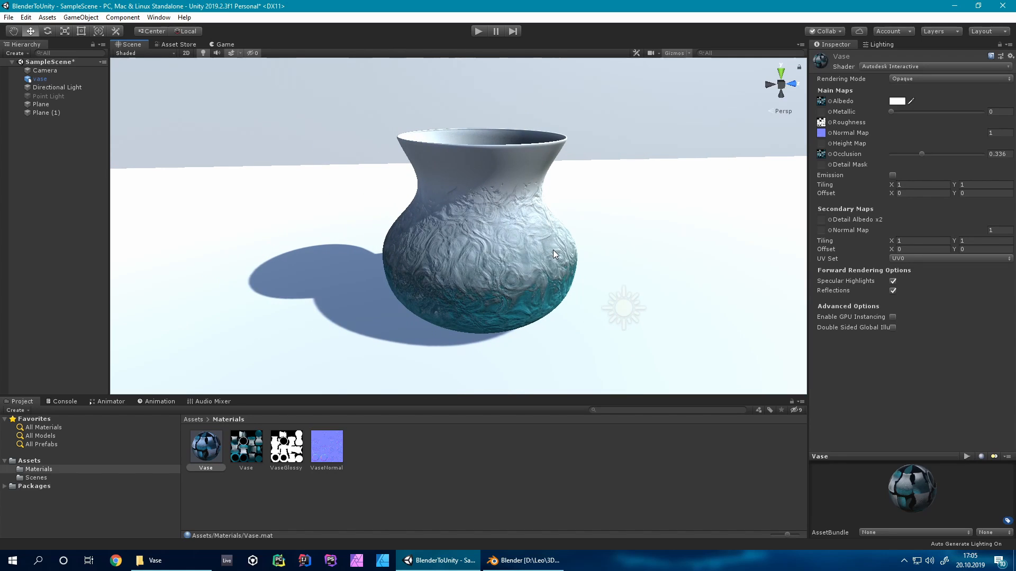